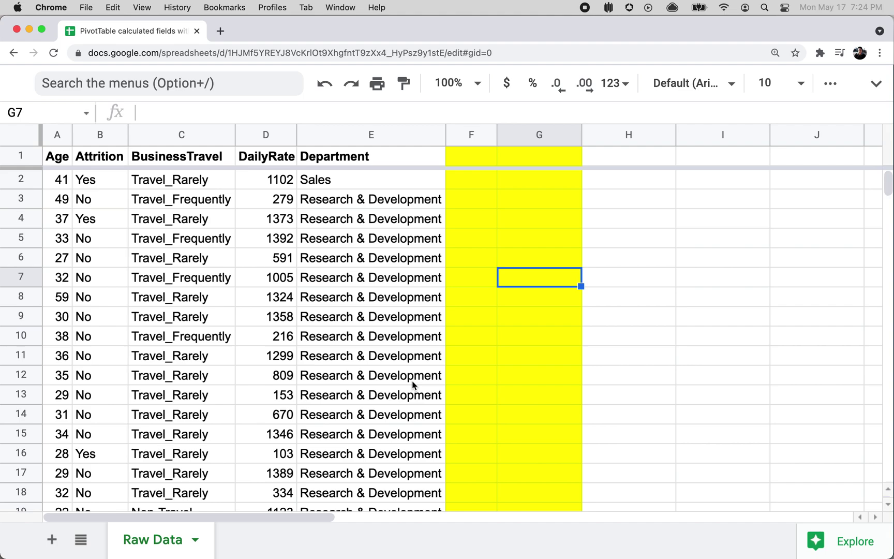
# Examine the Raw Data records from the first row to the last, including the Attrition, DailyRate and Department columns
pyautogui.press('super+Left')
pyautogui.press('super+Left')
pyautogui.press('super+Down')
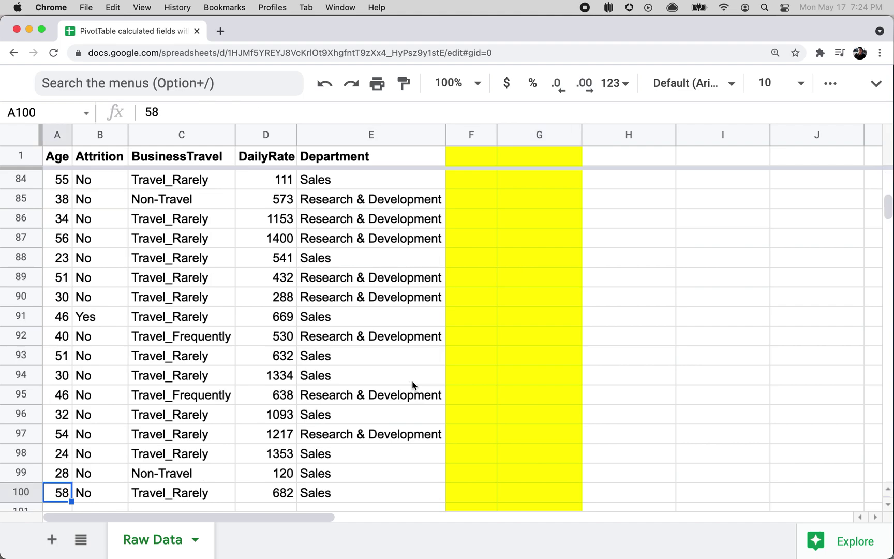
pyautogui.press('super+Up')
pyautogui.press('Down')
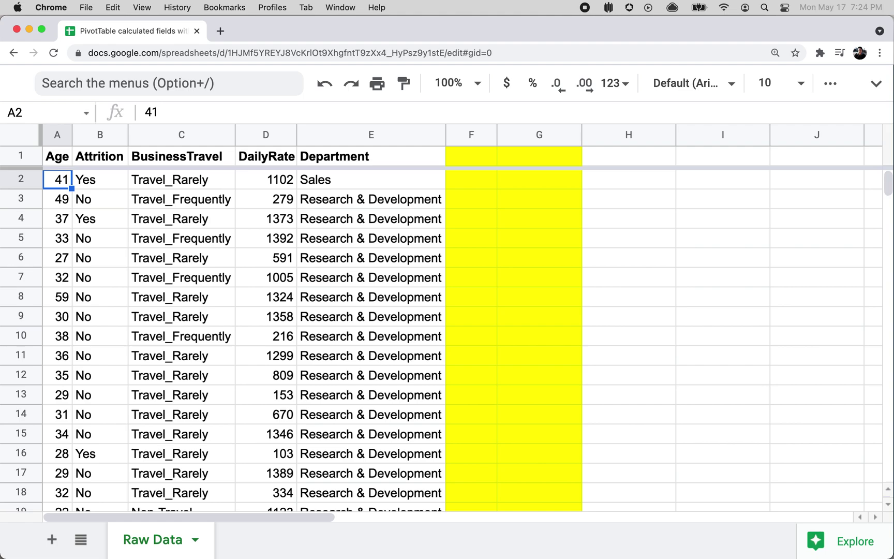
pyautogui.click(116, 360)
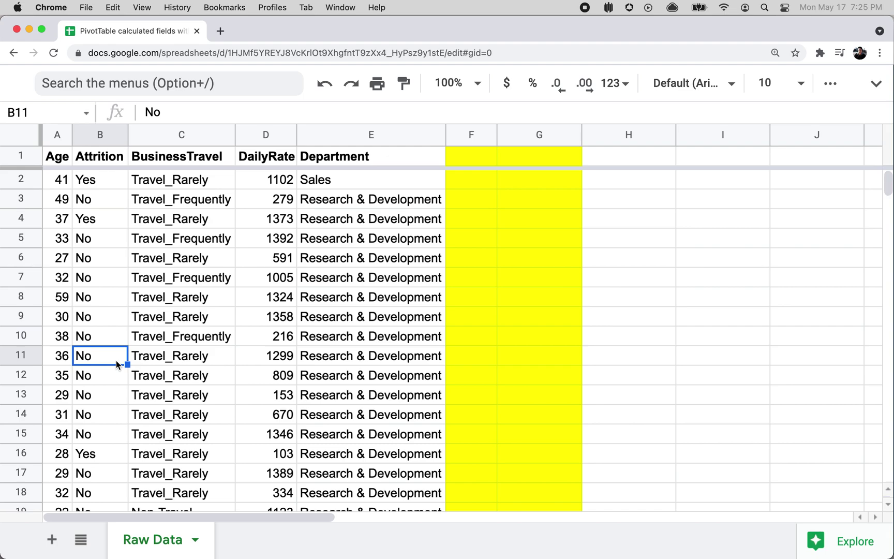
pyautogui.scroll(-20, 280, 322)
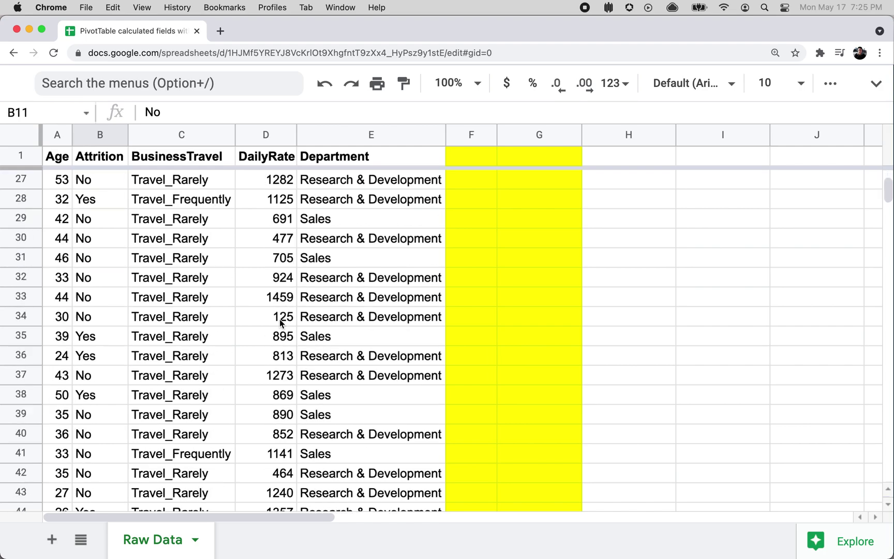
pyautogui.scroll(-6, 280, 322)
pyautogui.scroll(13, 280, 322)
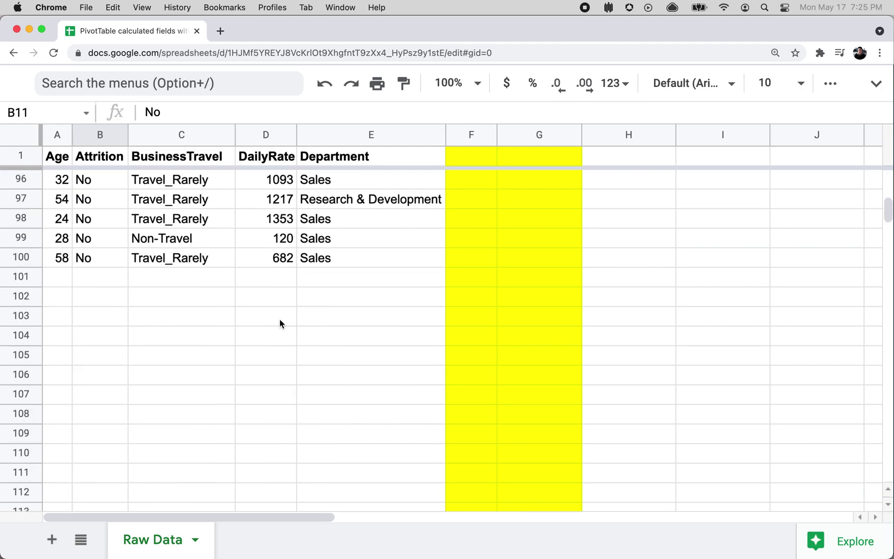
pyautogui.scroll(20, 279, 319)
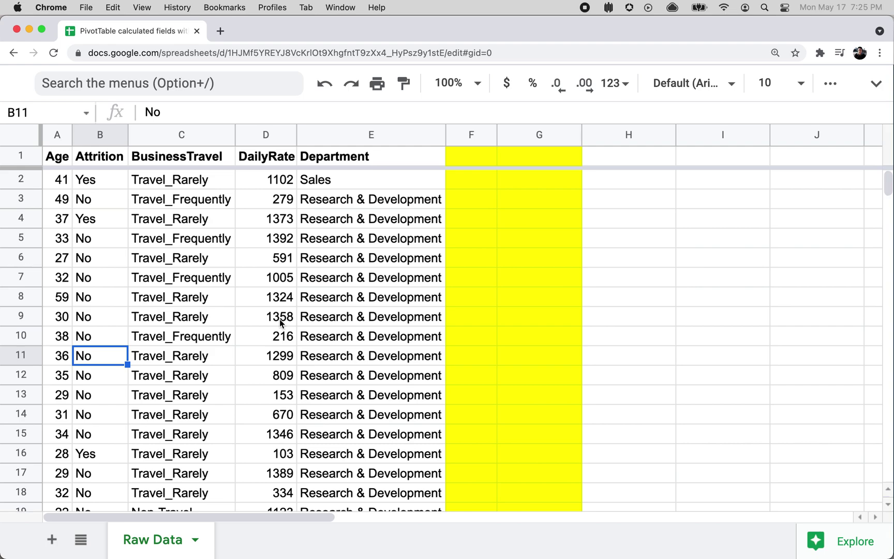
pyautogui.click(455, 242)
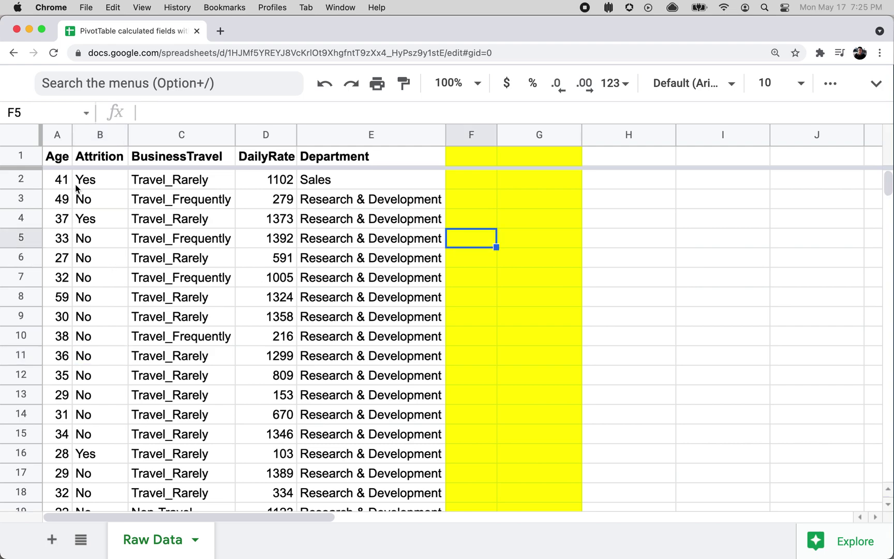
# Create a pivot table in a new sheet from the Raw Data range A1:E100, and hide the menus
pyautogui.click(58, 162)
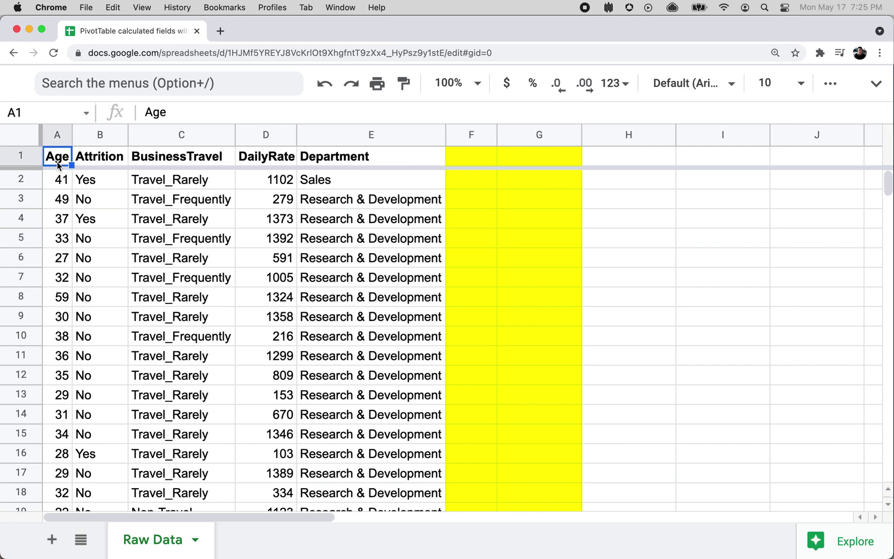
pyautogui.hotkey('ctrl', 'shift', 'Right')
pyautogui.hotkey('ctrl', 'shift', 'Down')
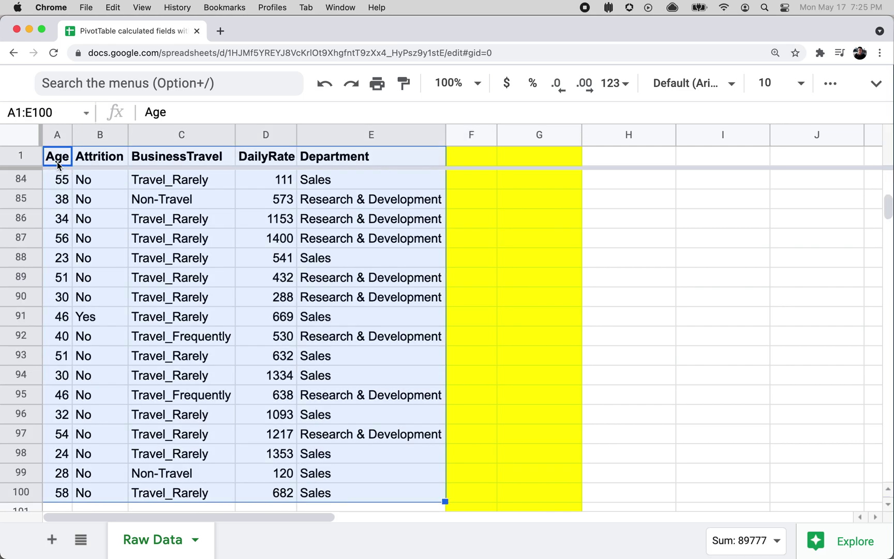
pyautogui.click(876, 83)
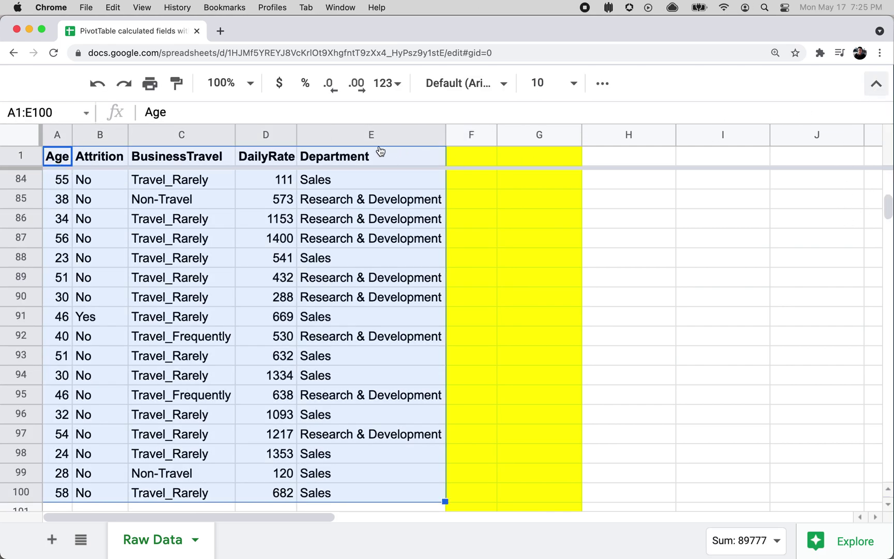
pyautogui.click(299, 112)
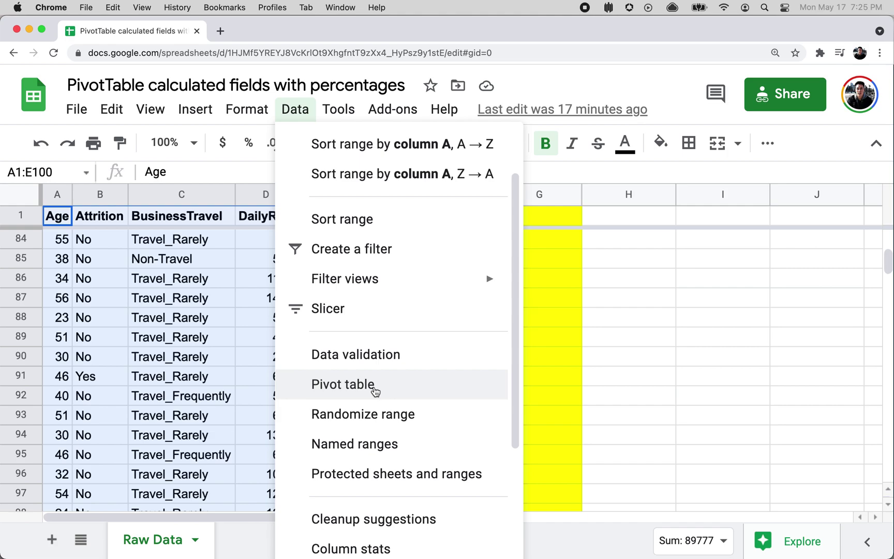
pyautogui.click(355, 389)
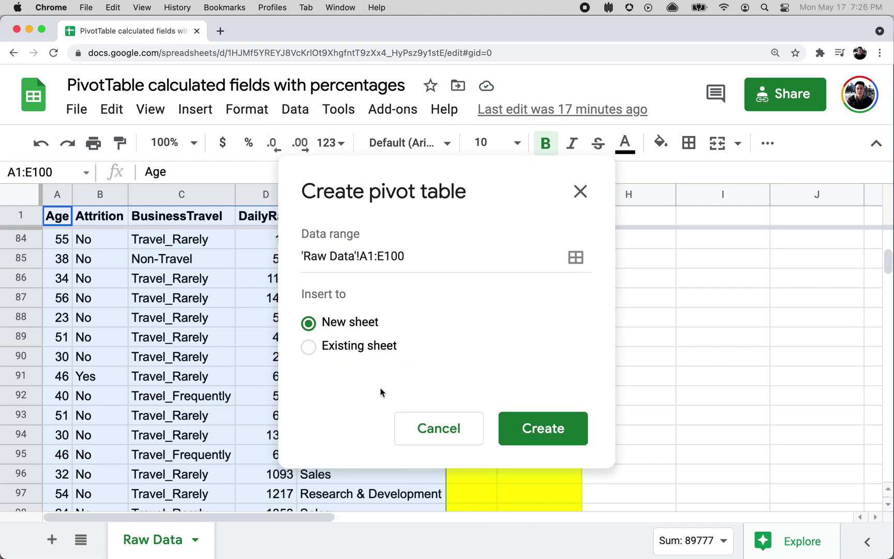
pyautogui.click(560, 427)
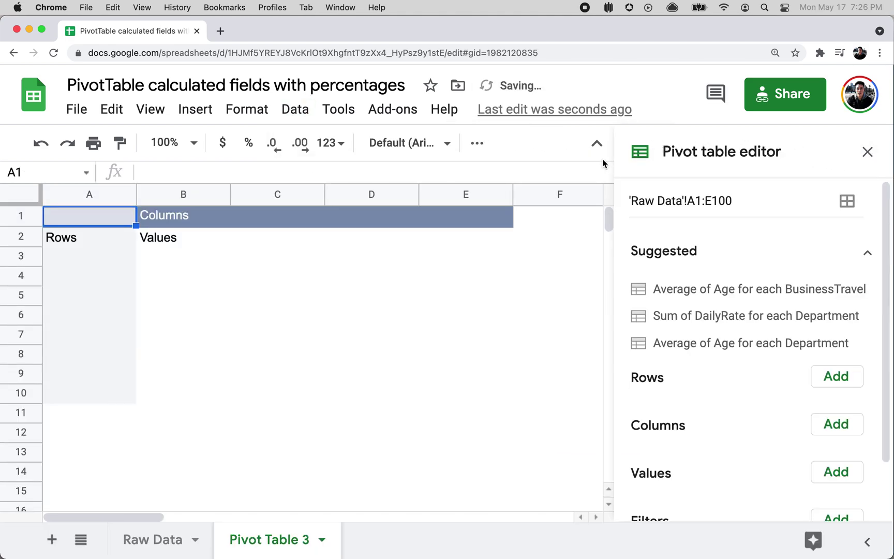
pyautogui.click(597, 144)
pyautogui.click(275, 253)
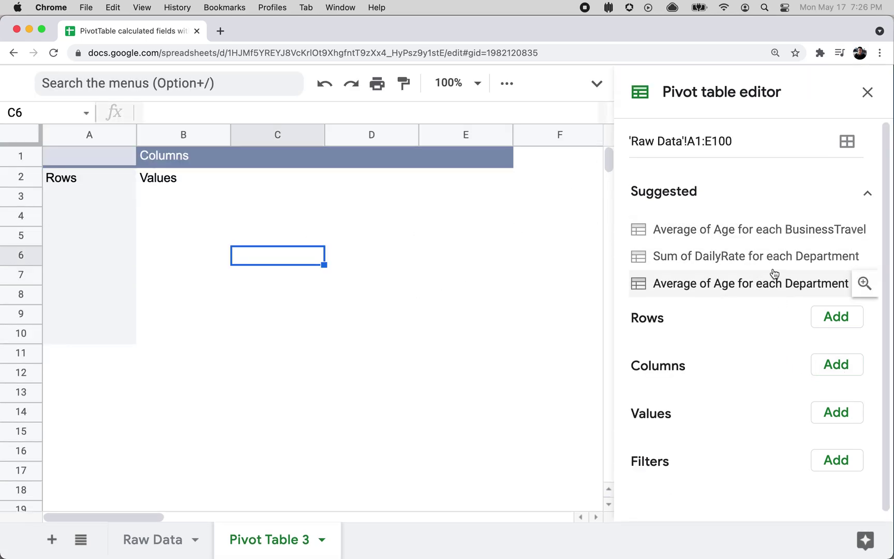
# Add DailyRate to the pivot table's values and summarize it by AVERAGE
pyautogui.click(836, 414)
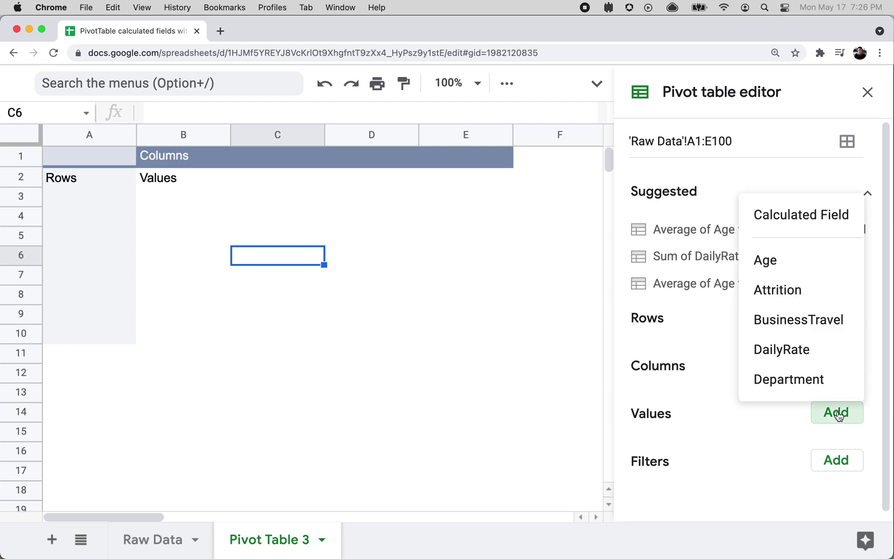
pyautogui.click(799, 347)
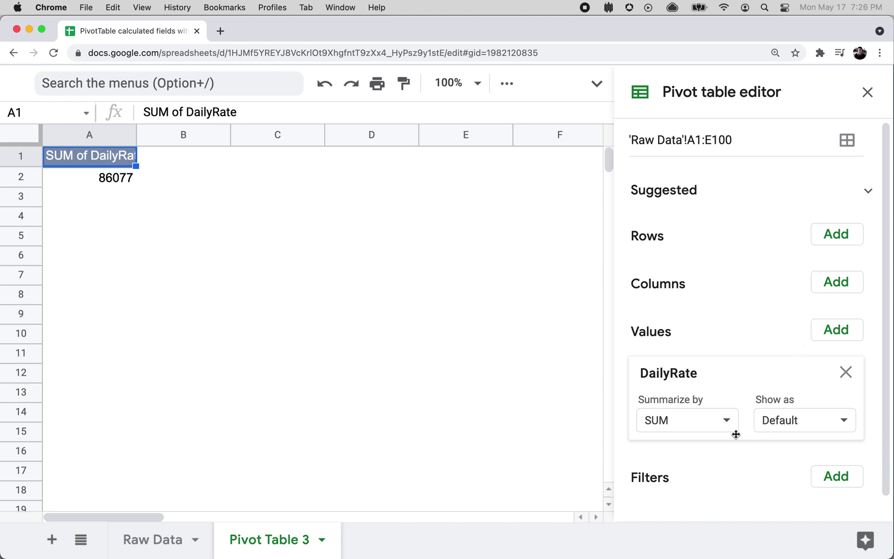
pyautogui.click(718, 430)
pyautogui.scroll(-2, 714, 499)
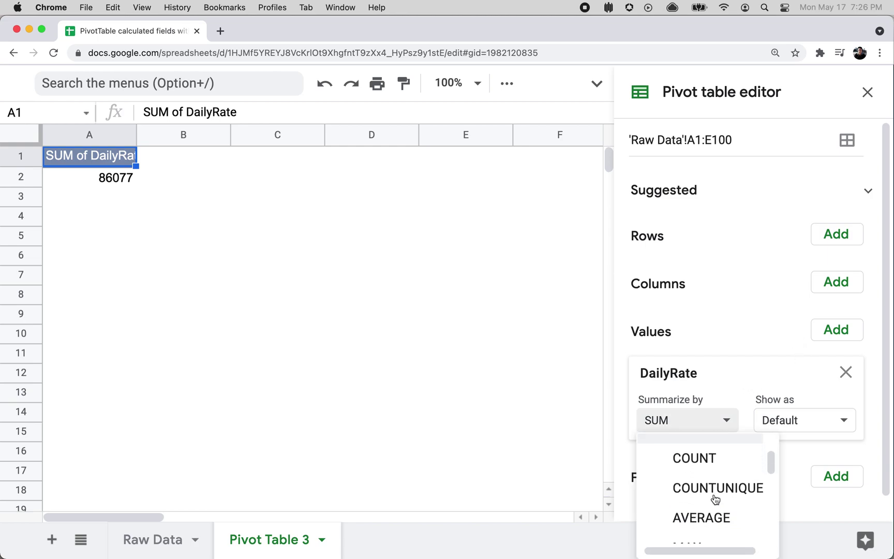
pyautogui.scroll(-3, 715, 499)
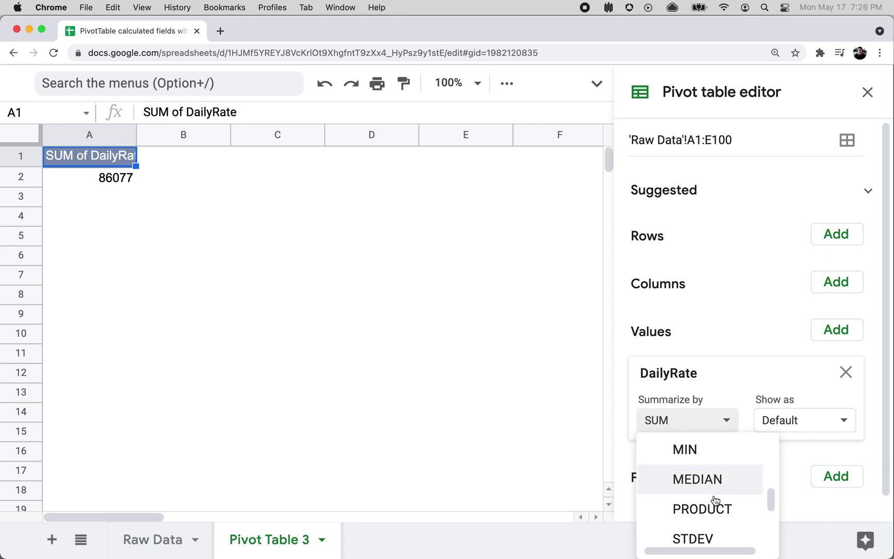
pyautogui.scroll(3, 715, 500)
pyautogui.scroll(1, 714, 500)
pyautogui.click(713, 512)
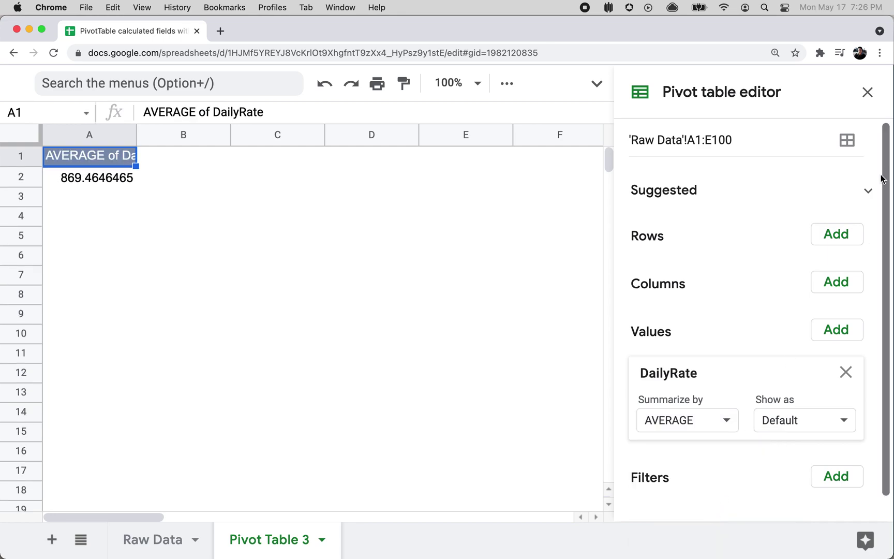
# Add Department as the pivot table's rows and widen columns A and B to fit their contents
pyautogui.click(837, 236)
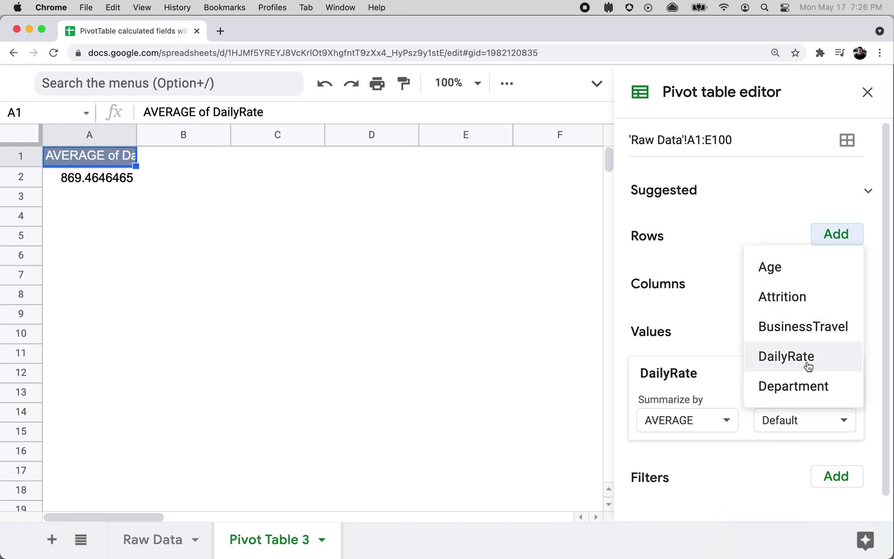
pyautogui.click(806, 386)
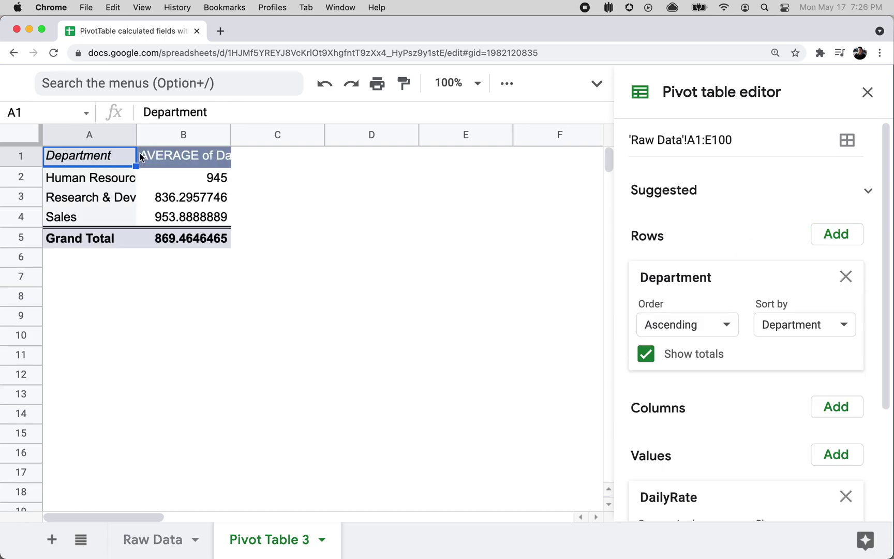
pyautogui.moveTo(135, 136); pyautogui.dragTo(188, 136)
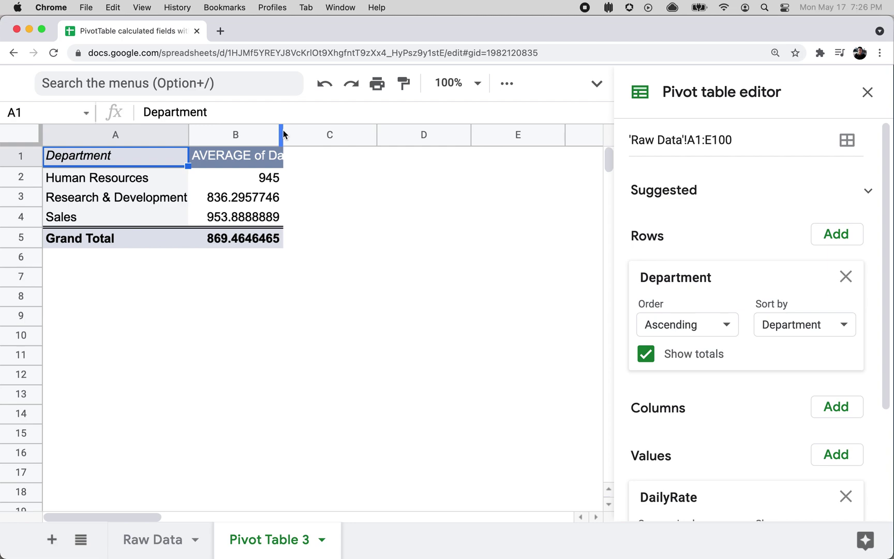
pyautogui.moveTo(283, 131); pyautogui.dragTo(353, 132)
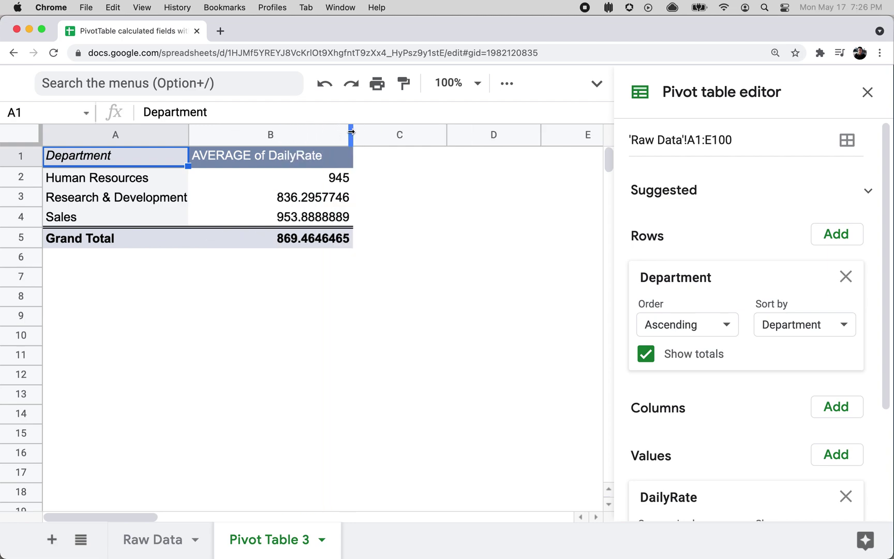
# Examine the Attrition column in the Raw Data sheet and return to the pivot table sheet
pyautogui.click(264, 200)
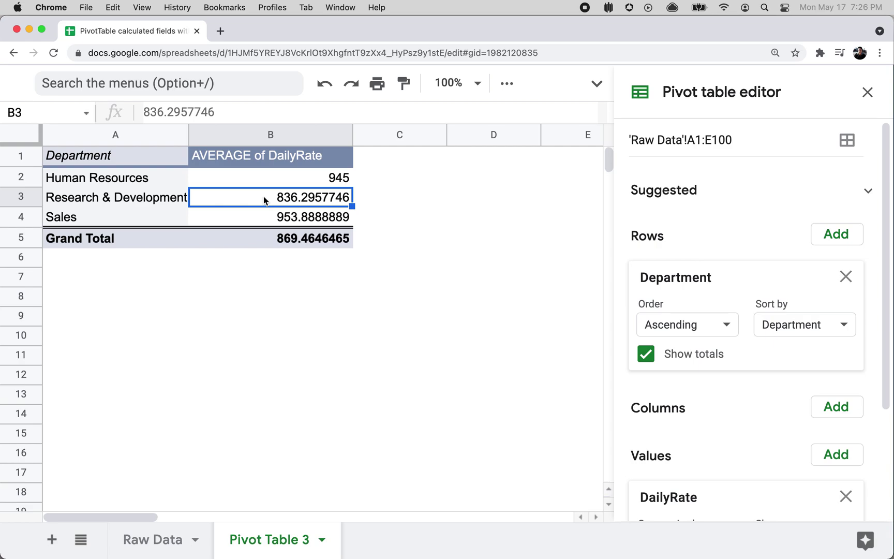
pyautogui.click(178, 538)
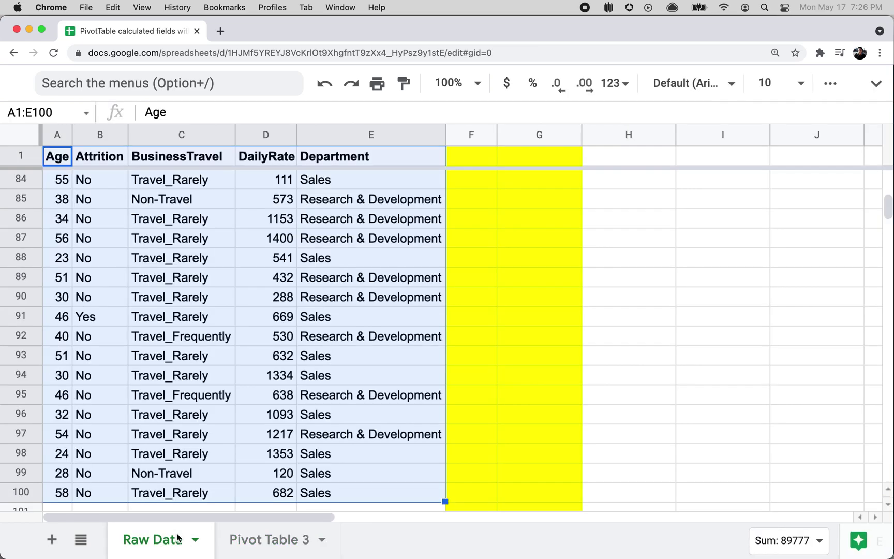
pyautogui.click(224, 281)
pyautogui.click(93, 136)
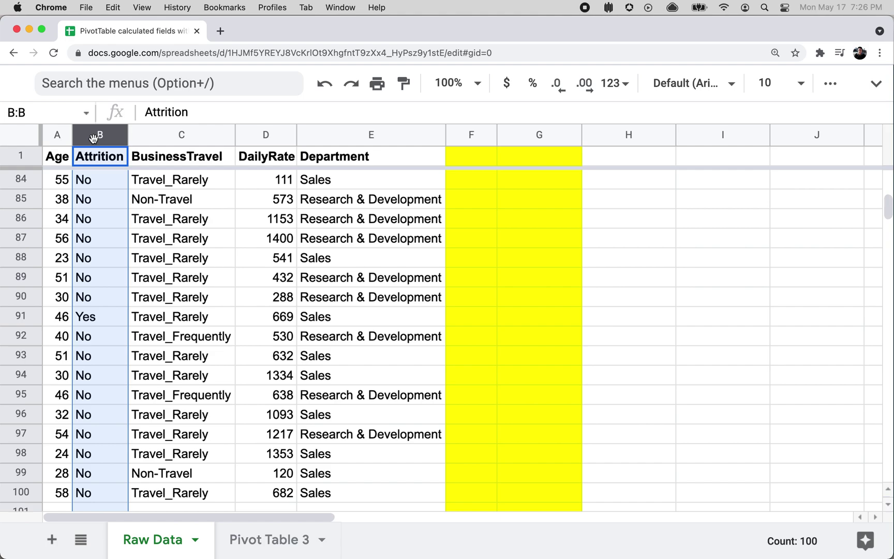
pyautogui.click(294, 544)
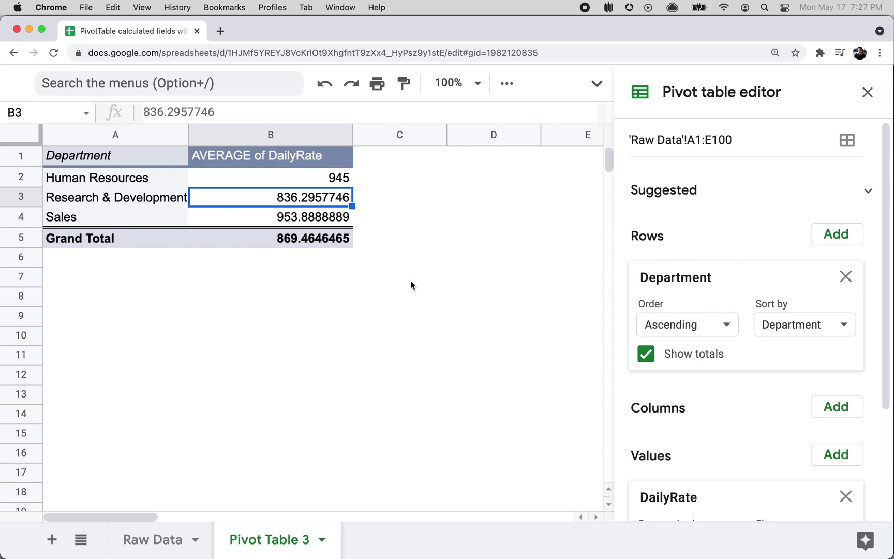
# Replace the DailyRate value in the pivot table with Attrition and inspect its counts per department
pyautogui.scroll(-3, 832, 342)
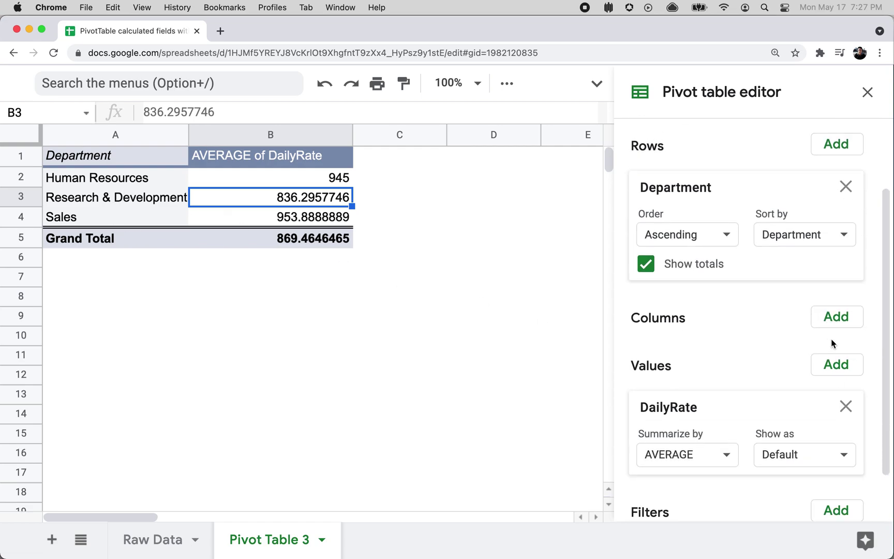
pyautogui.click(844, 411)
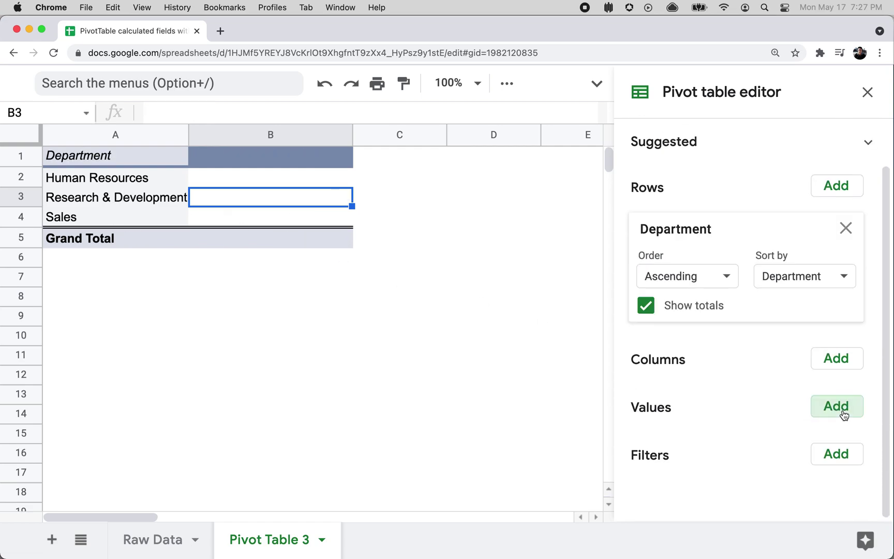
pyautogui.click(829, 410)
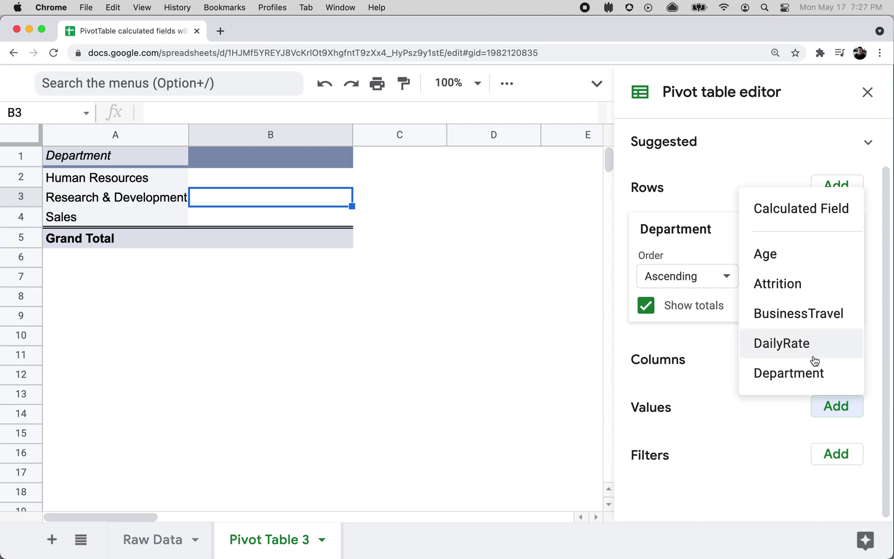
pyautogui.click(797, 284)
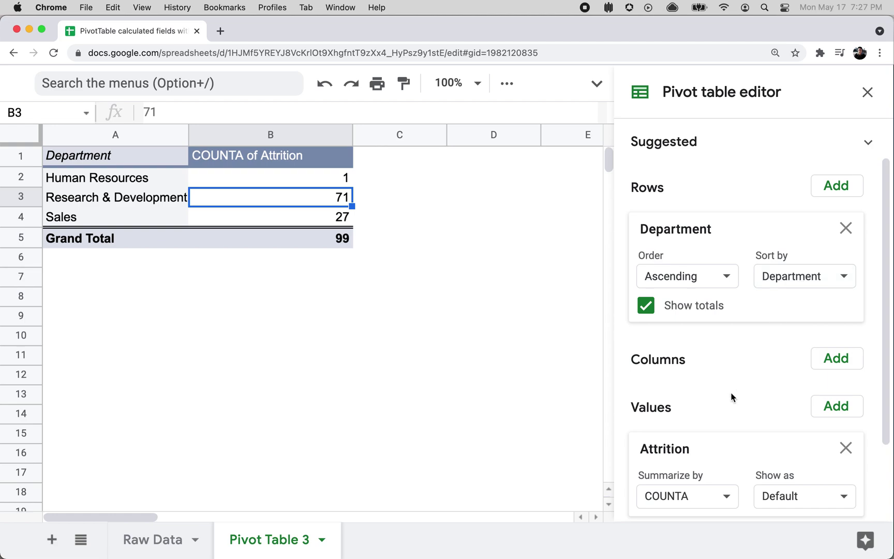
pyautogui.click(323, 163)
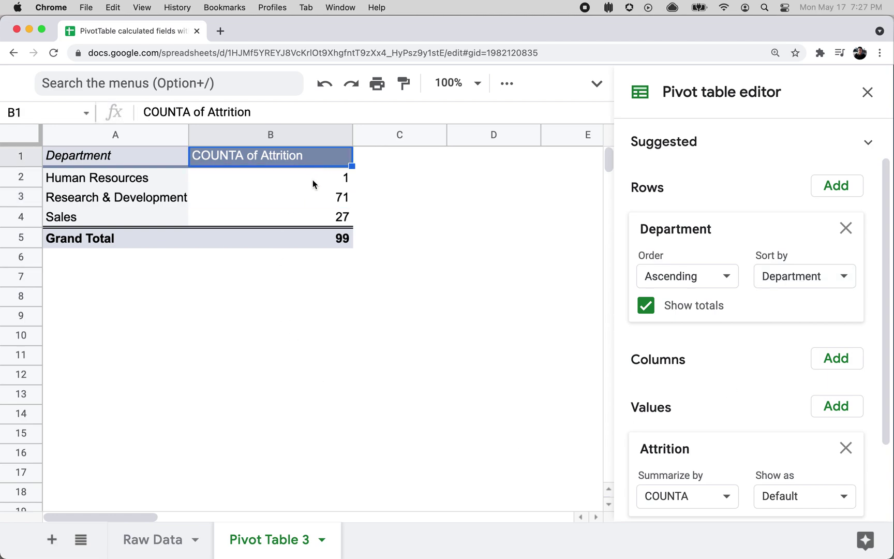
pyautogui.click(312, 180)
pyautogui.click(310, 193)
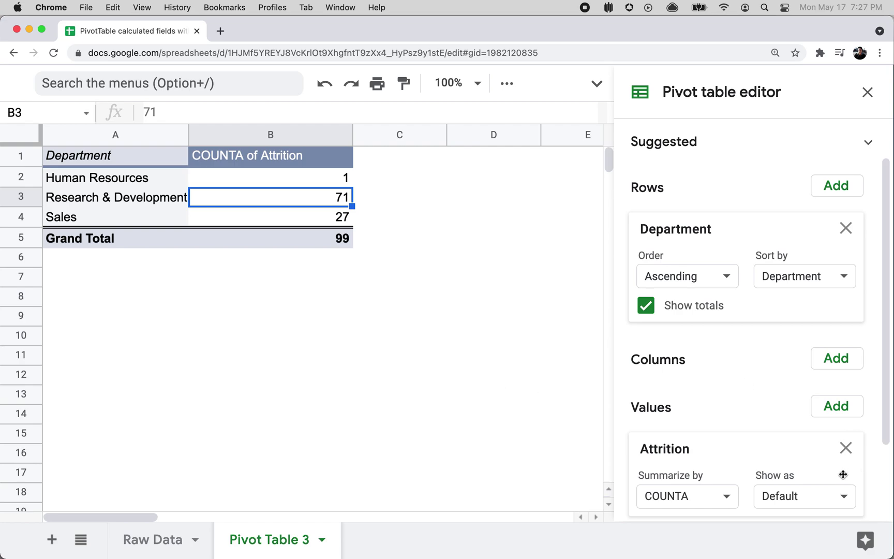
# Replace the Attrition value in the pivot table with a calculated field
pyautogui.click(847, 448)
pyautogui.click(838, 411)
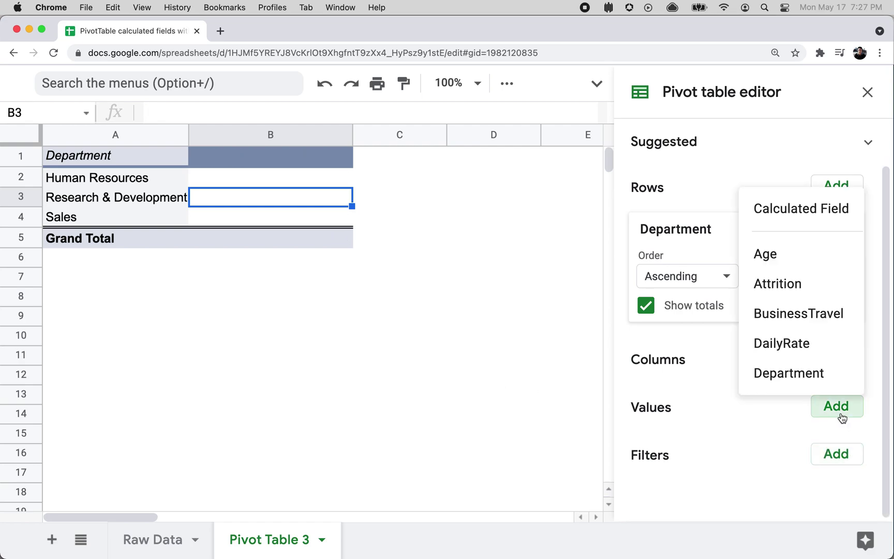
pyautogui.click(797, 209)
pyautogui.press('BackSpace')
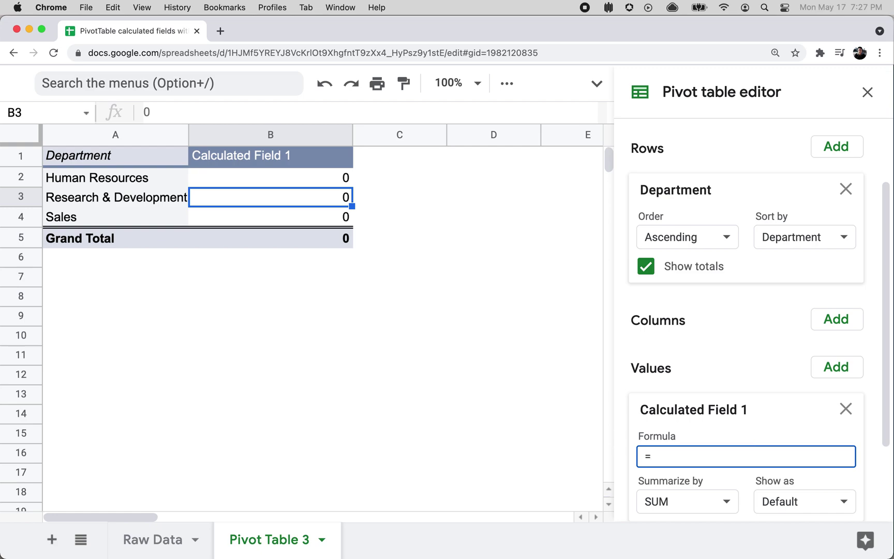
pyautogui.click(838, 370)
# Try the formula =IF(Attrition="Yes",1,0) in the calculated field and select its header cell in the pivot table
pyautogui.click(706, 455)
pyautogui.write('IF(Att')
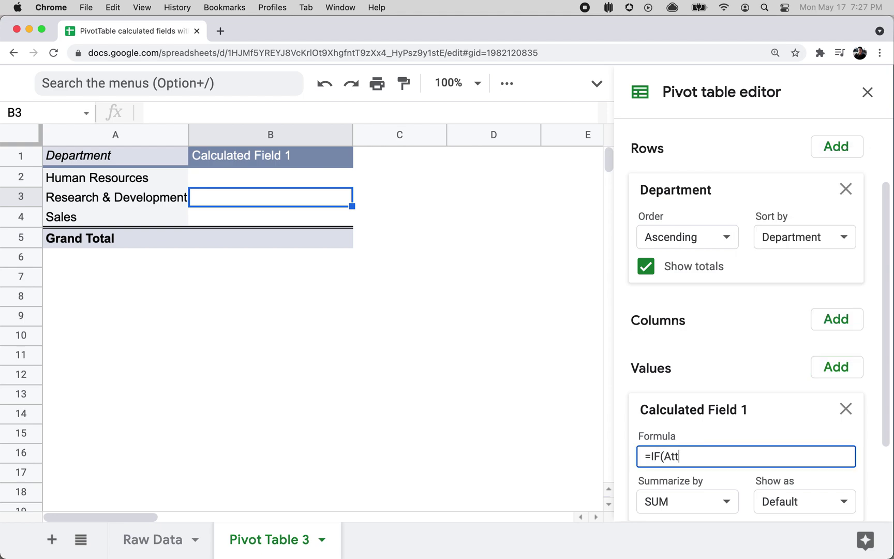
pyautogui.write('rition')
pyautogui.write('="Yes",1,0)')
pyautogui.click(570, 362)
pyautogui.click(253, 157)
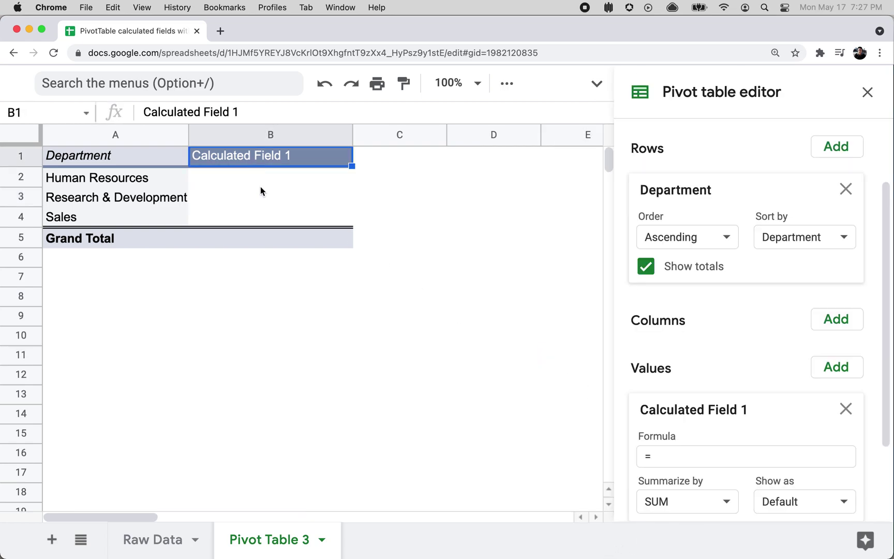
# Enter =IF(Attrition="Yes",1,0) again as the calculated field's formula and summarize it by Custom
pyautogui.click(260, 185)
pyautogui.scroll(-2, 688, 449)
pyautogui.click(702, 372)
pyautogui.write('IF(Attrition="Yes",1,0)')
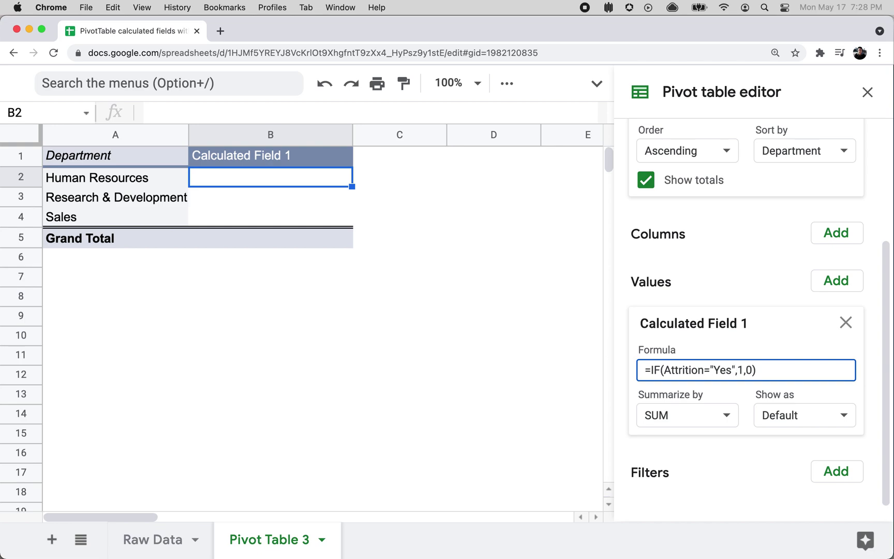
pyautogui.press('Return')
pyautogui.click(664, 371)
pyautogui.click(675, 417)
pyautogui.click(673, 477)
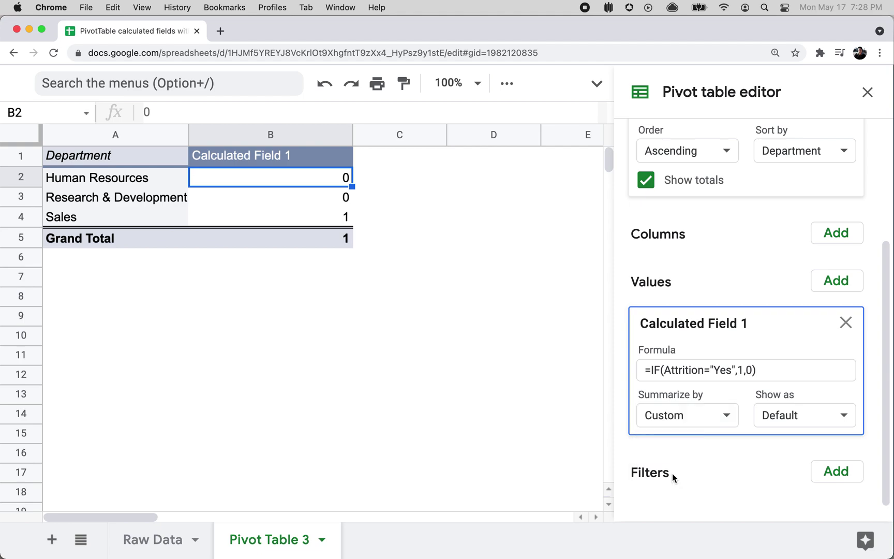
# Wrap the calculated field's formula in COUNT as =COUNT(IF(Attrition="Yes",1,0)), and remove the field from the pivot table's values
pyautogui.click(653, 370)
pyautogui.press('Left')
pyautogui.write('COUNT(')
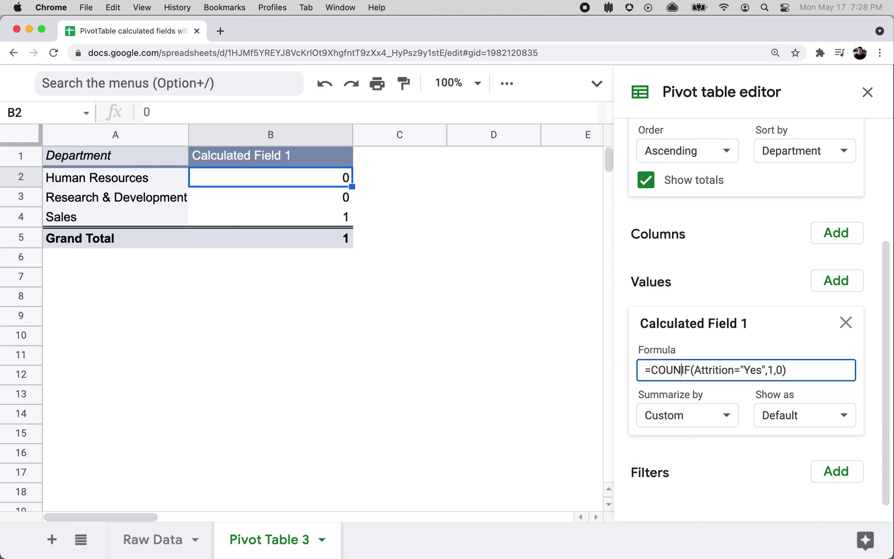
pyautogui.write(')')
pyautogui.press('Return')
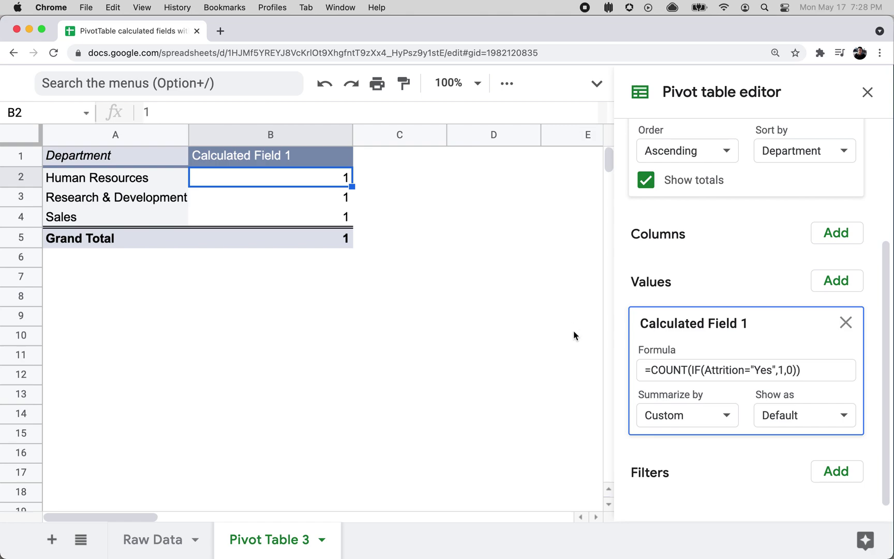
pyautogui.click(846, 323)
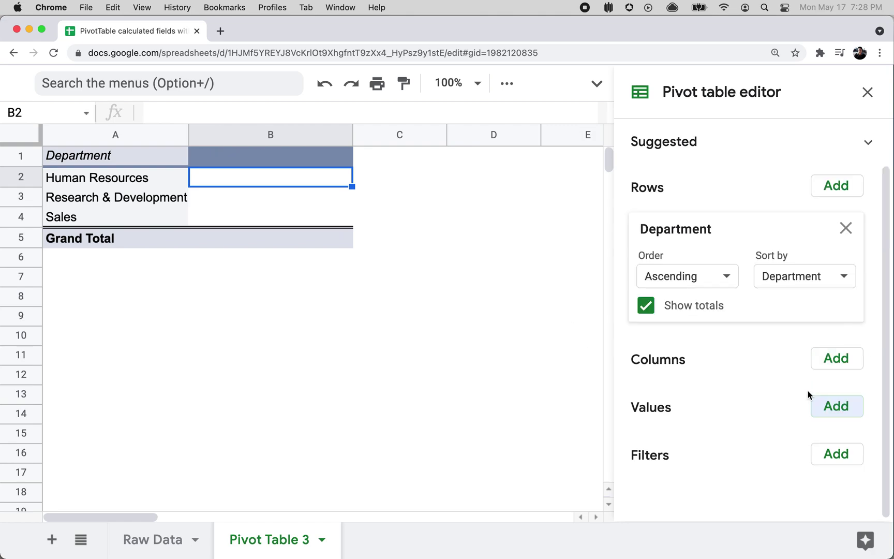
# Add Attrition as the pivot table's columns
pyautogui.click(834, 361)
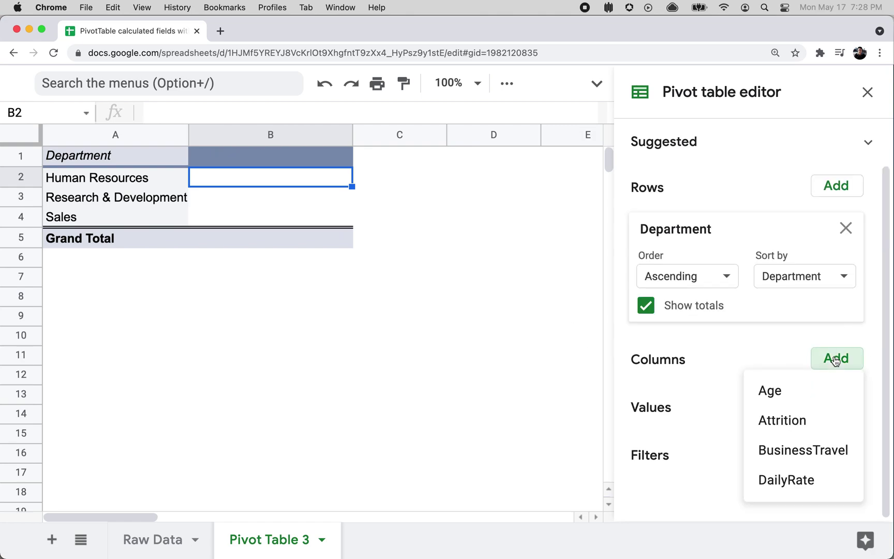
pyautogui.click(822, 423)
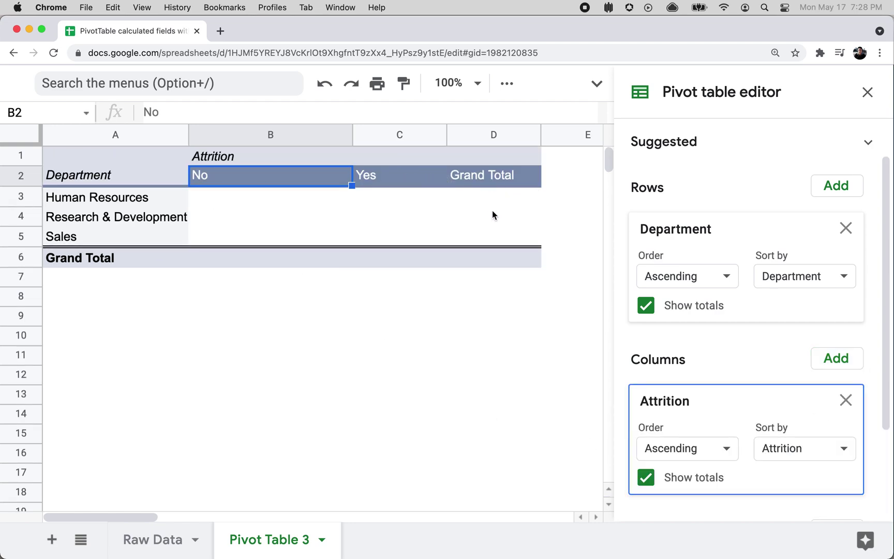
pyautogui.click(131, 205)
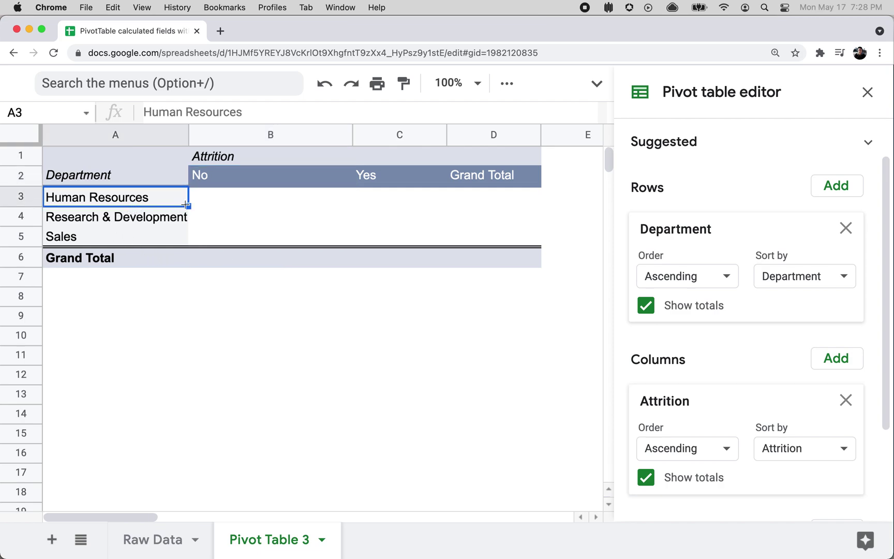
pyautogui.click(234, 186)
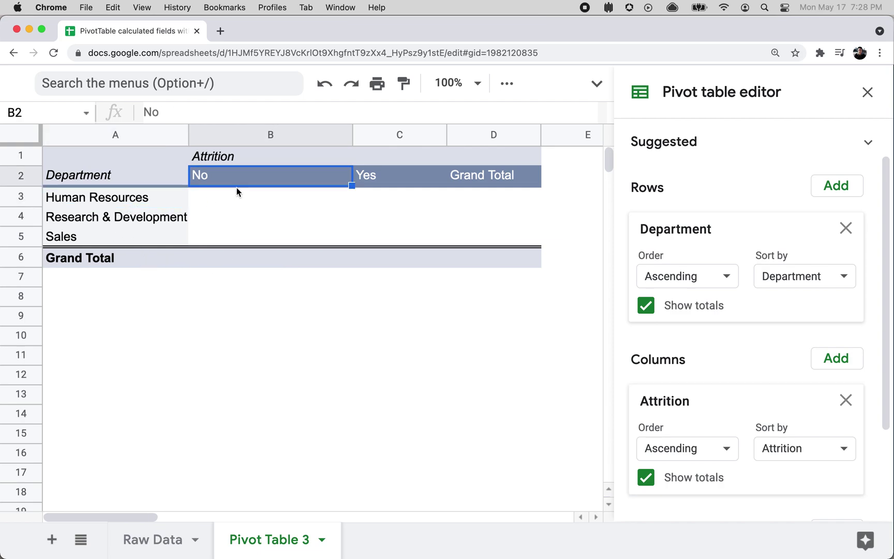
# Add Attrition to the pivot table's values and close the pivot table editor
pyautogui.click(252, 195)
pyautogui.scroll(-3, 820, 420)
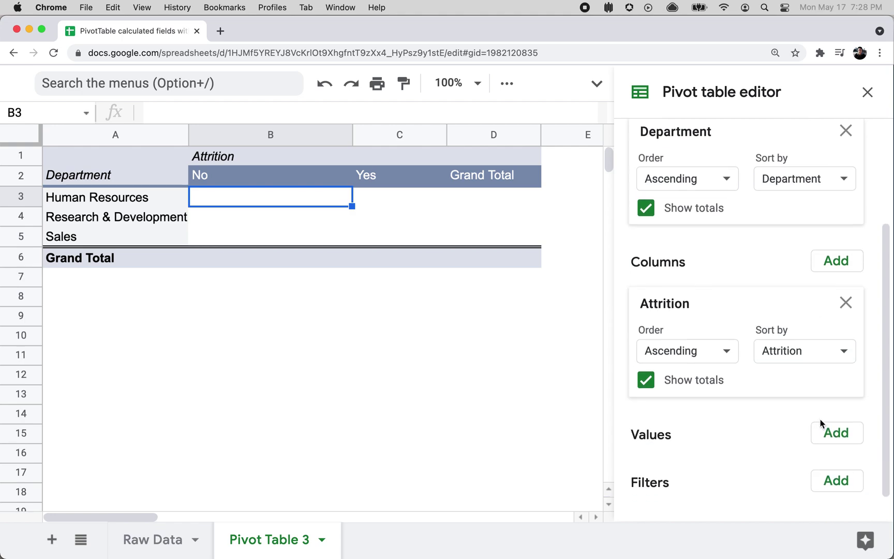
pyautogui.click(827, 413)
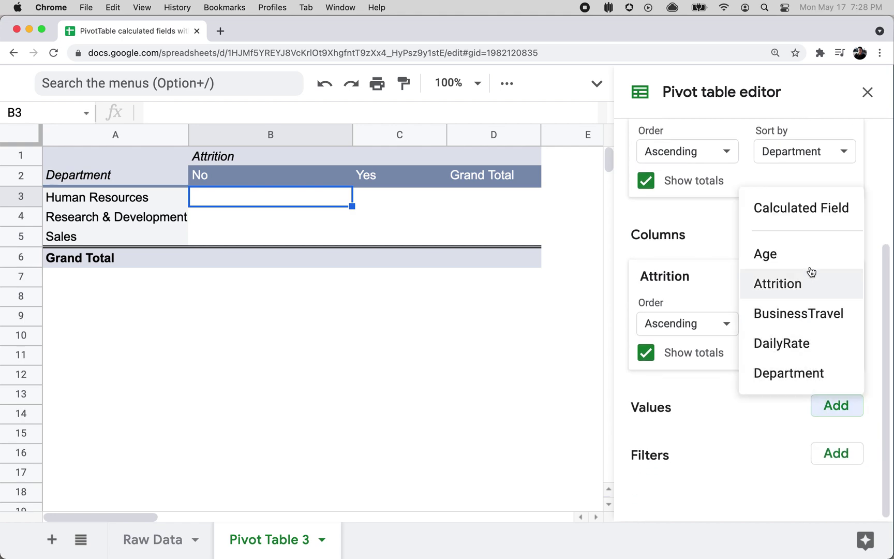
pyautogui.click(798, 280)
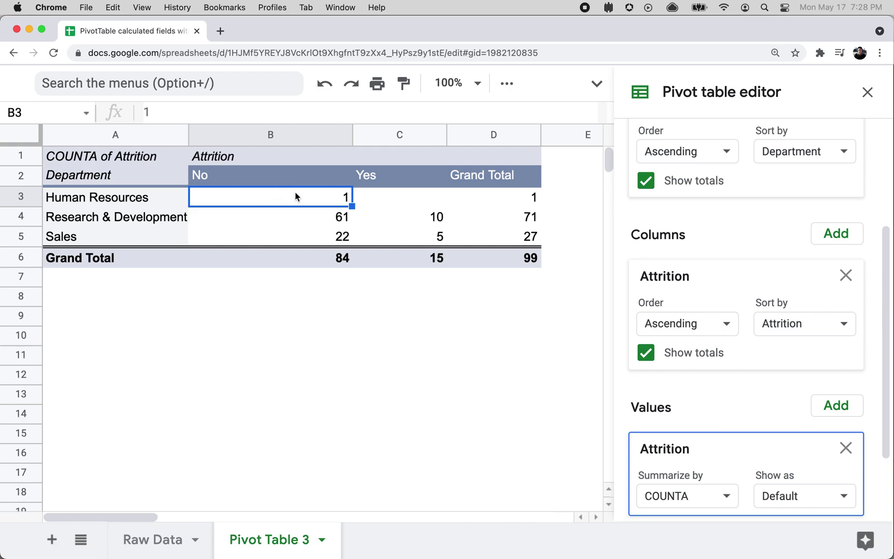
pyautogui.click(867, 92)
pyautogui.click(487, 337)
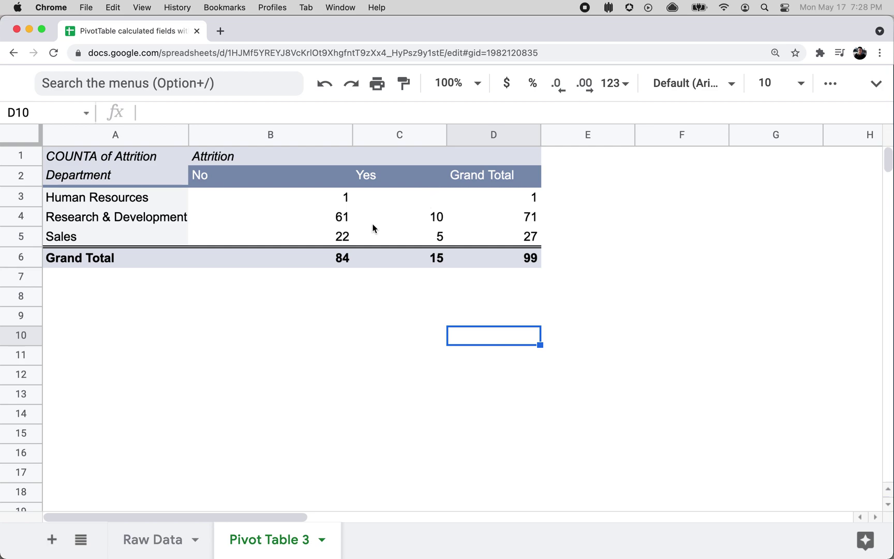
# Enter =C3/D3 in cell E3 beside the pivot table and fill the formula down through E6
pyautogui.click(565, 198)
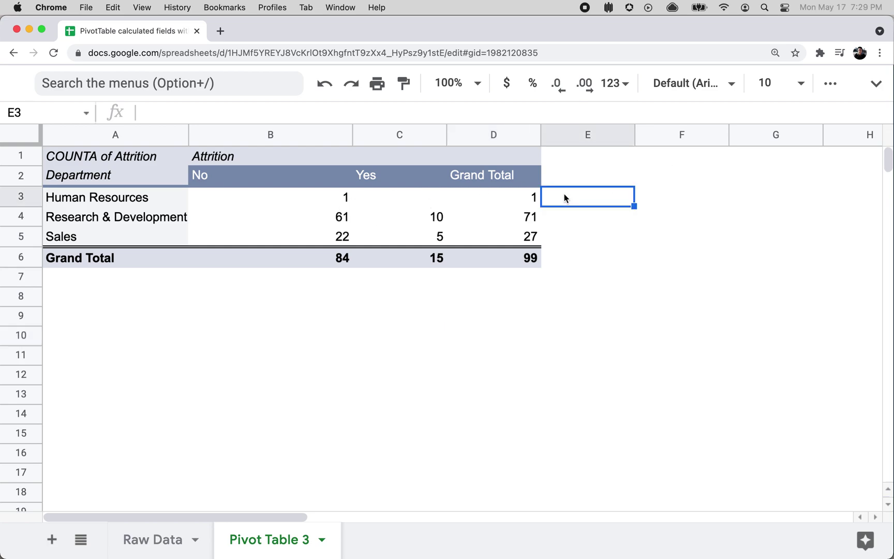
pyautogui.write('=')
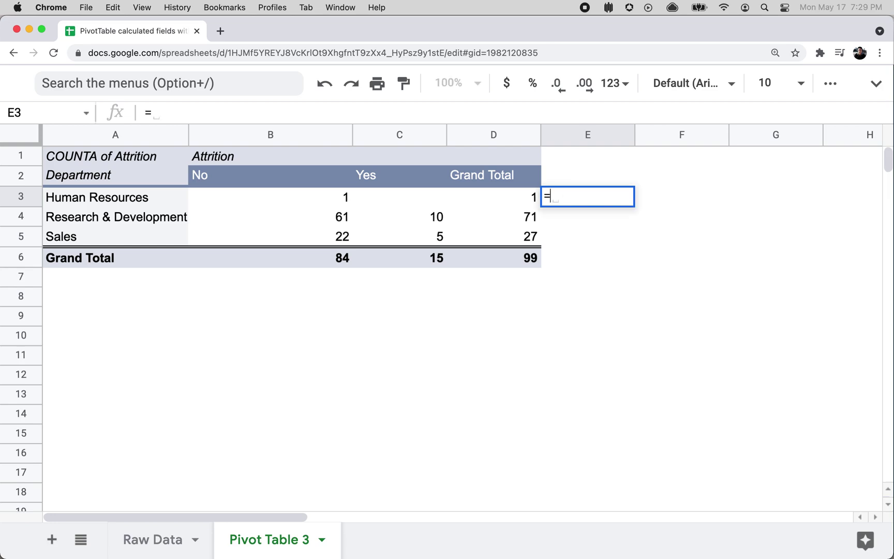
pyautogui.press('Left')
pyautogui.press('Left')
pyautogui.write('/')
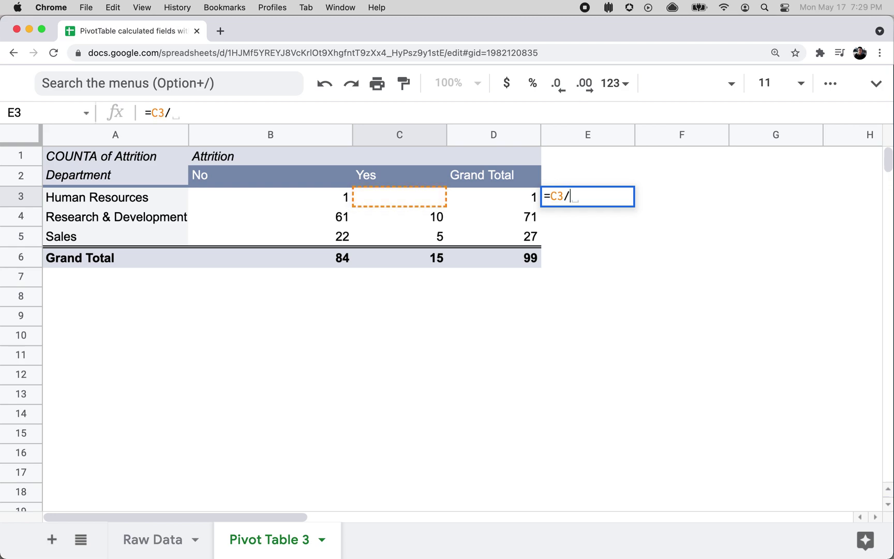
pyautogui.press('Left')
pyautogui.press('Return')
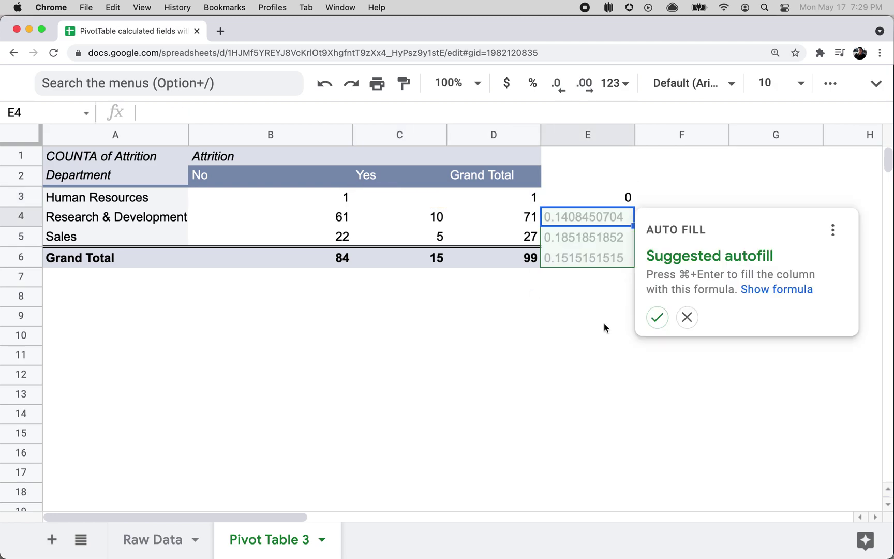
pyautogui.click(657, 316)
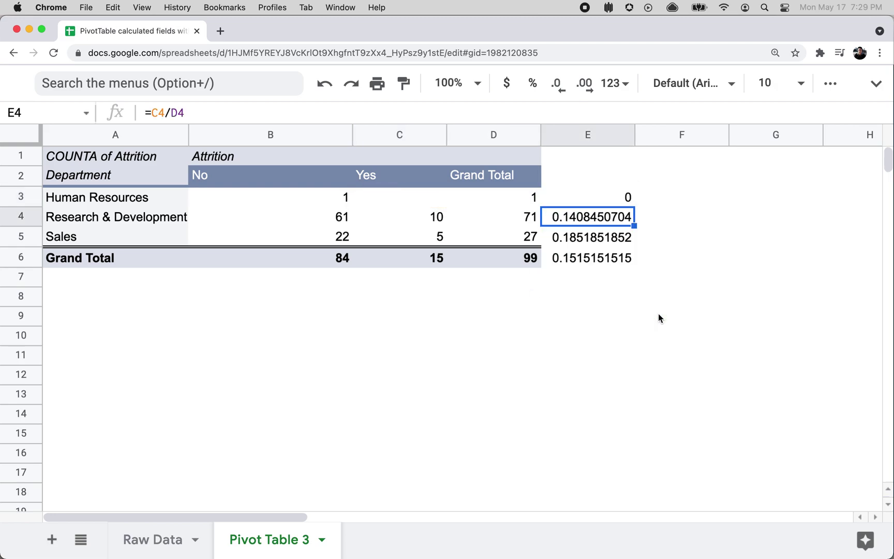
pyautogui.click(612, 197)
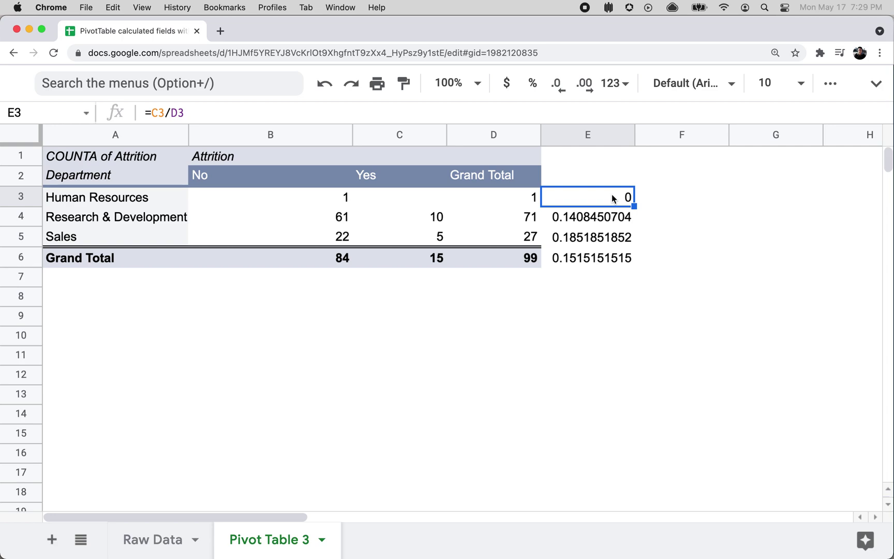
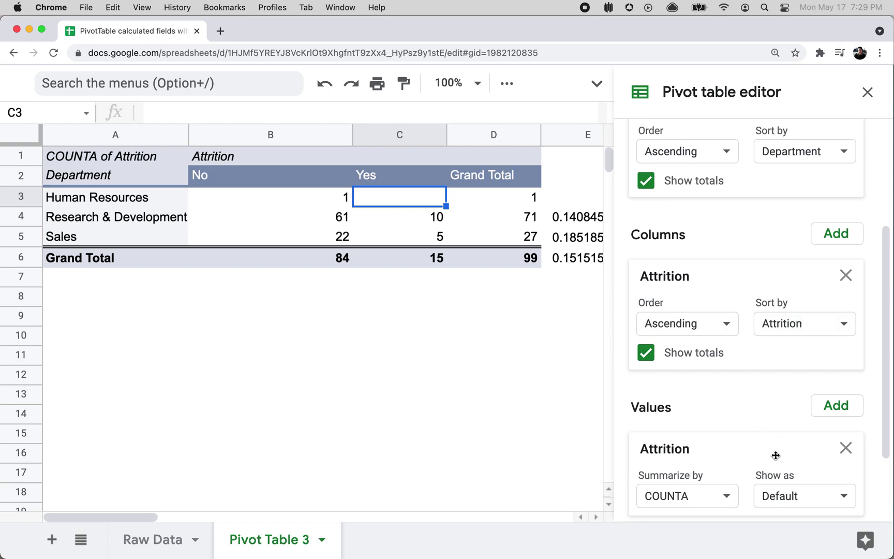
# Examine the attrition ratios in column E beside the pivot table and review the fields configured in the pivot table editor
pyautogui.click(519, 237)
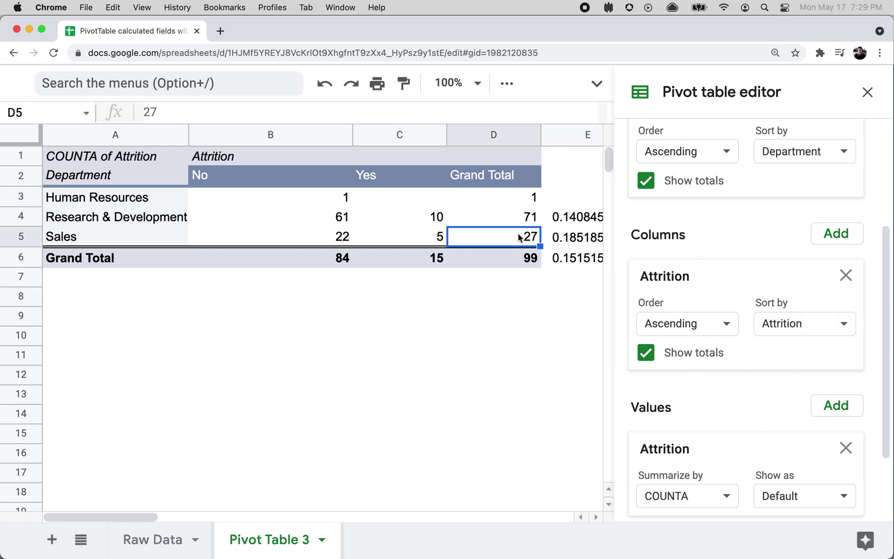
pyautogui.hscroll(2, 517, 235)
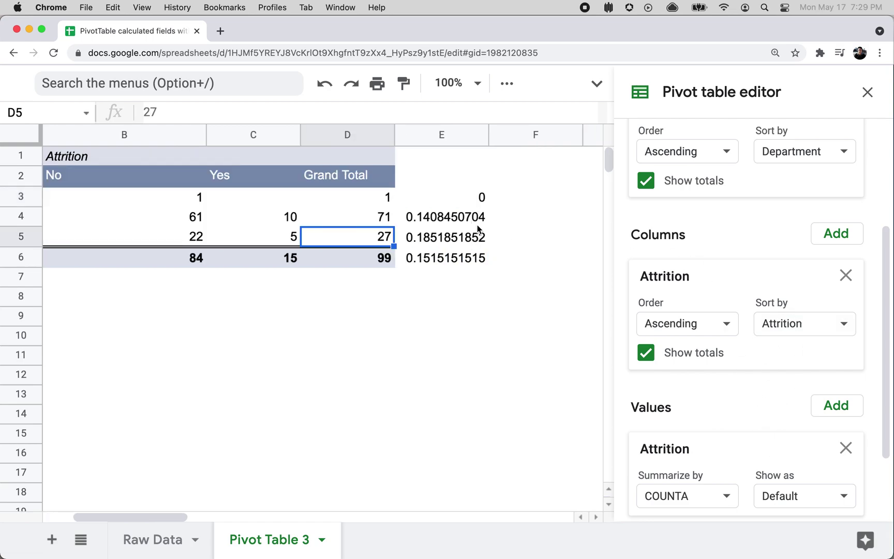
pyautogui.hscroll(-2, 478, 237)
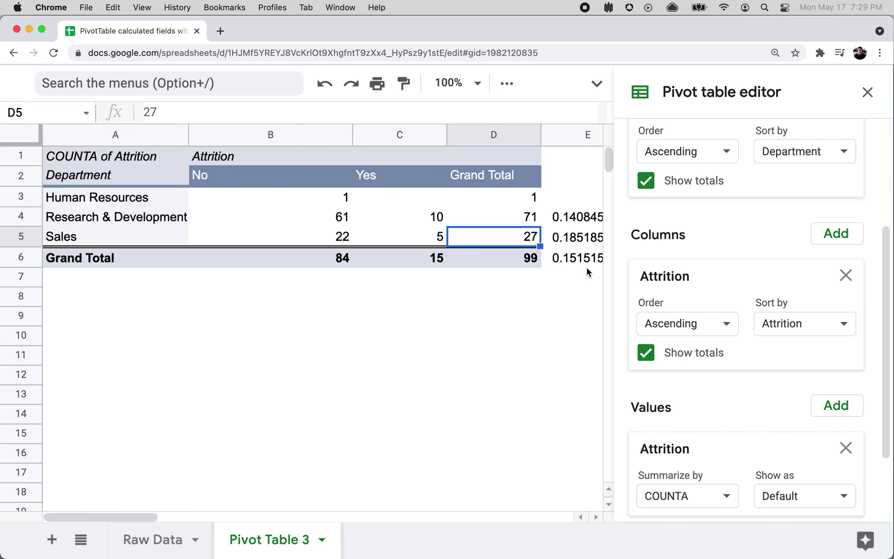
pyautogui.scroll(-1, 826, 321)
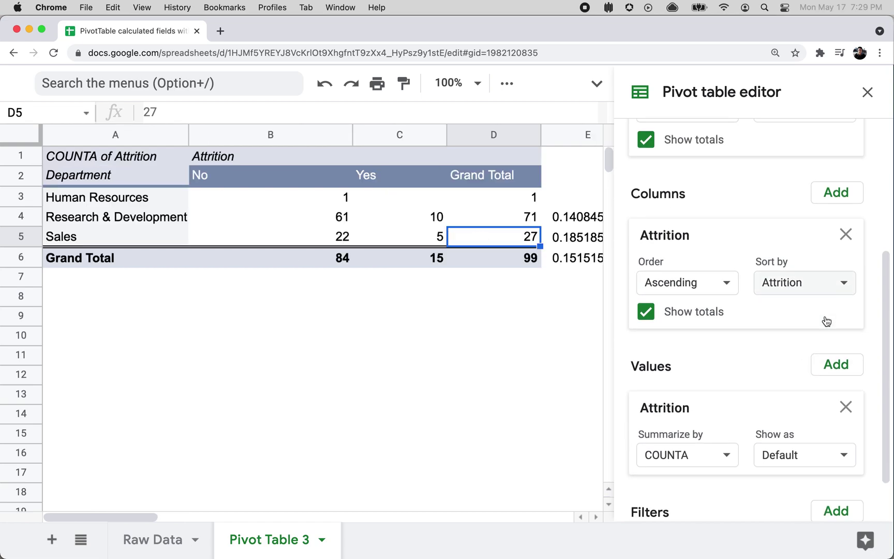
pyautogui.scroll(3, 826, 318)
pyautogui.scroll(-3, 826, 317)
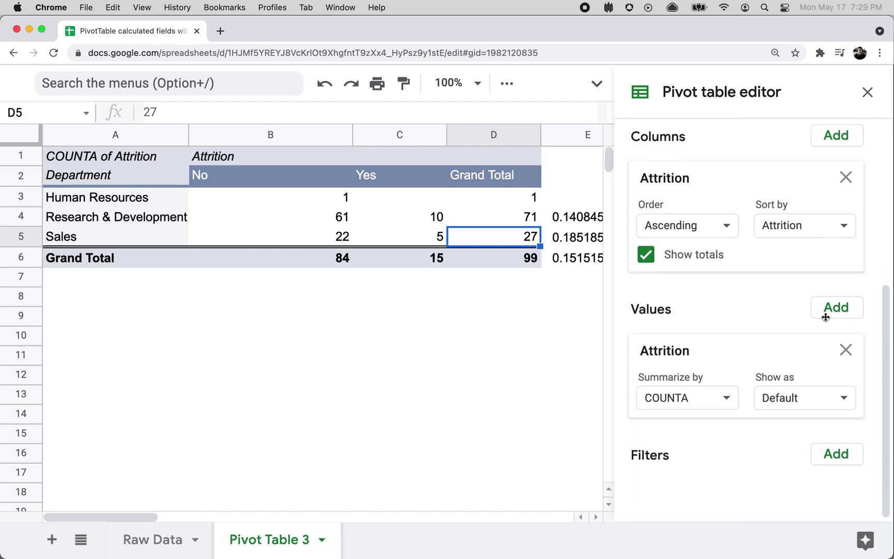
pyautogui.scroll(4, 826, 318)
pyautogui.scroll(1, 825, 318)
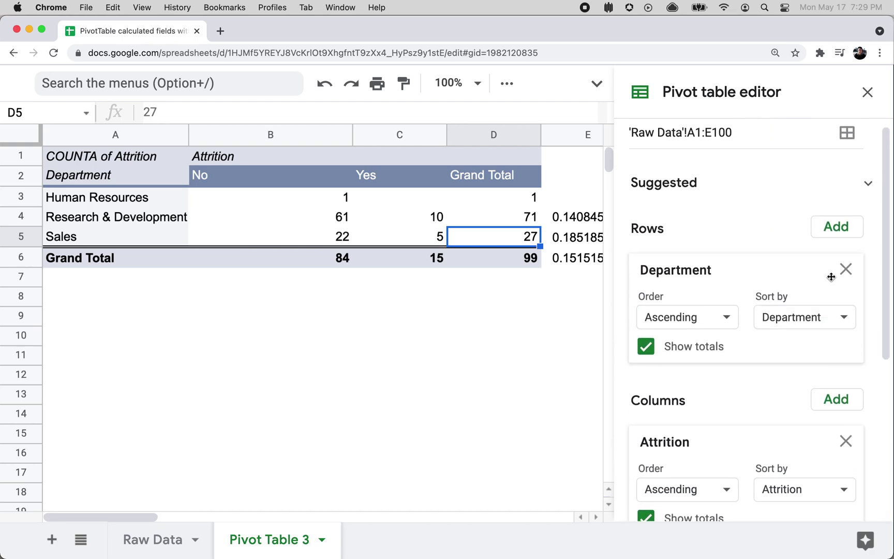
# Try to add BusinessTravel as a second row field beside the column E formulas, and undo the addition
pyautogui.click(836, 227)
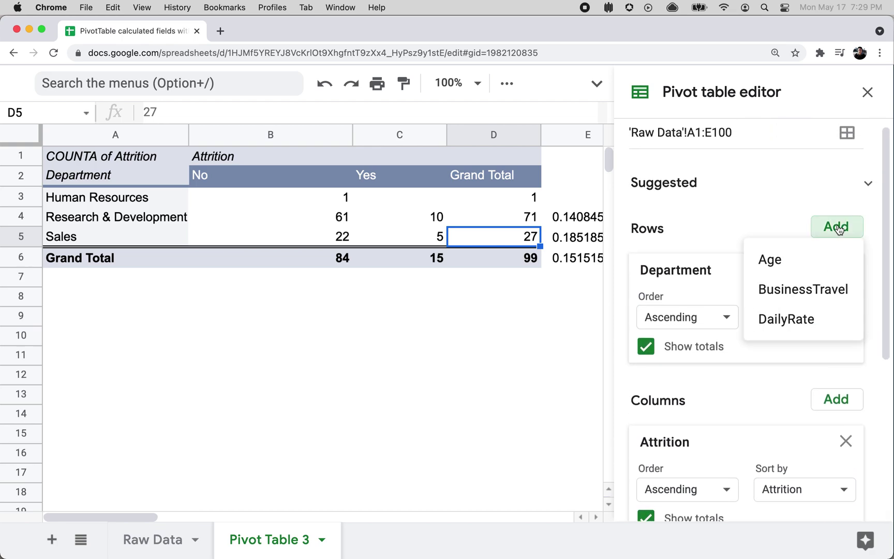
pyautogui.click(810, 297)
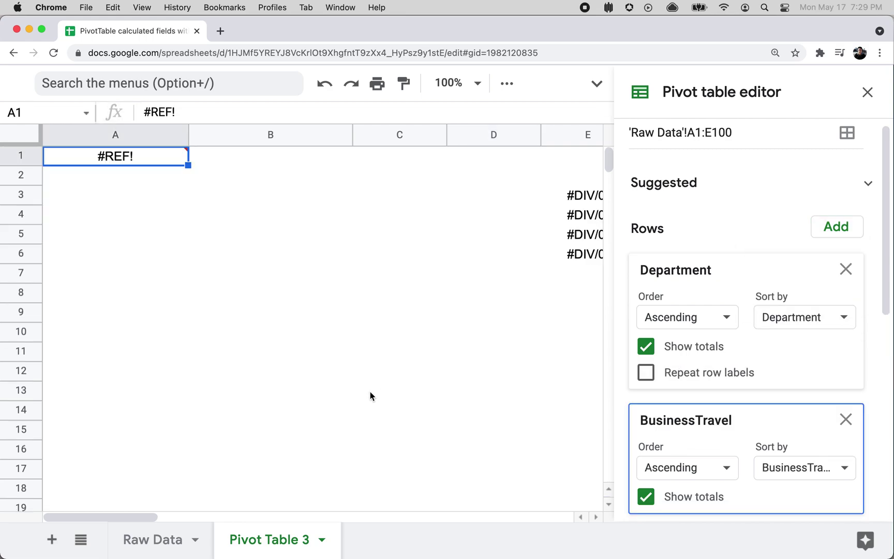
pyautogui.click(371, 391)
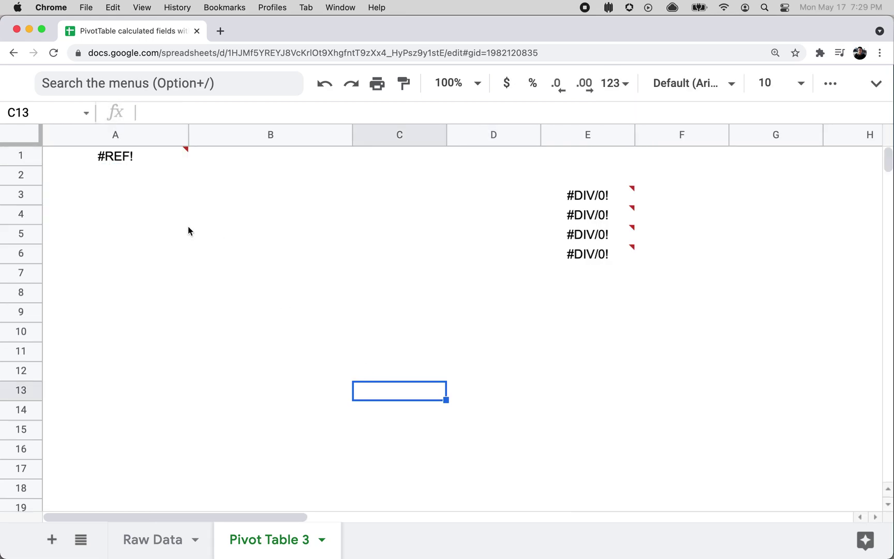
pyautogui.press('super+z')
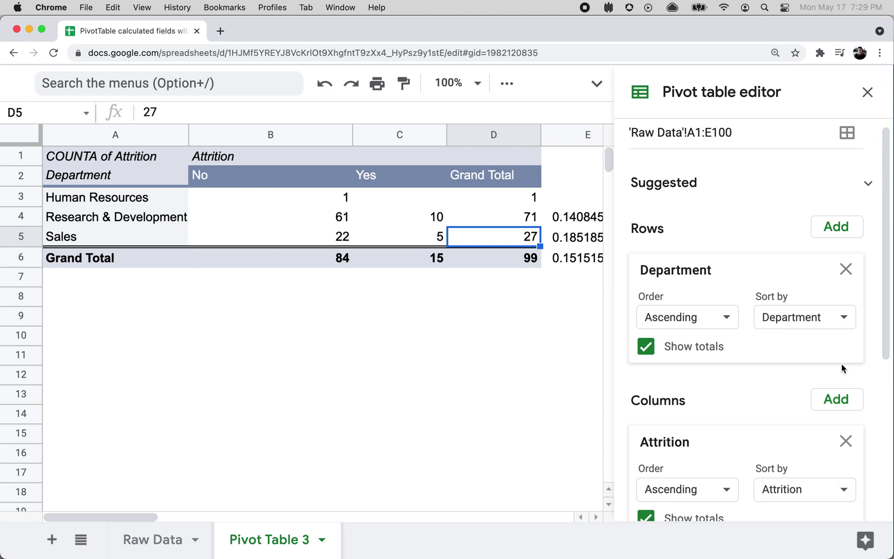
# Try again to add BusinessTravel below Department in the pivot table's rows, and undo it
pyautogui.click(838, 226)
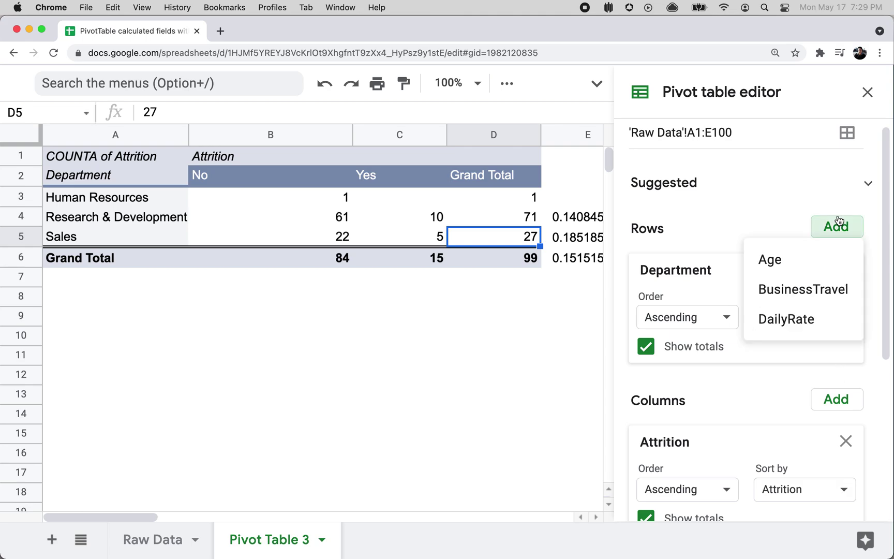
pyautogui.click(819, 291)
pyautogui.press('super+z')
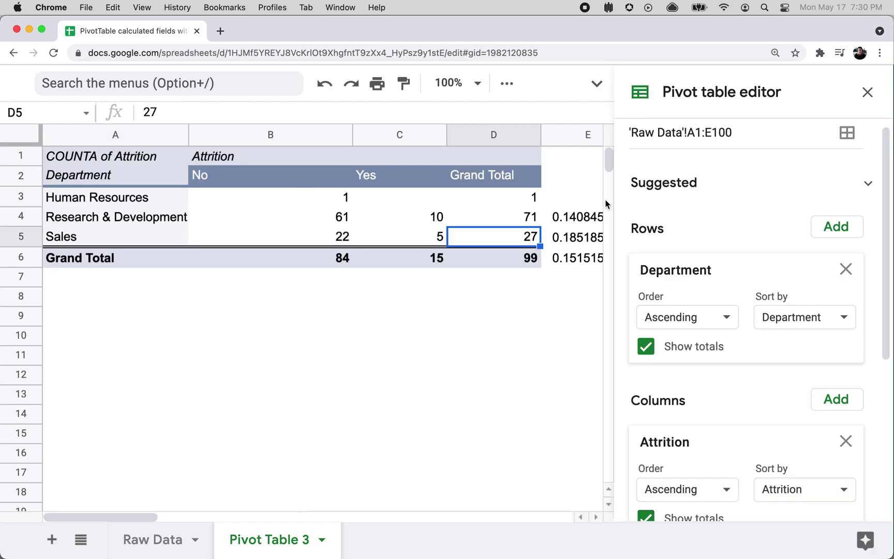
# Delete the ratio formulas in E3:E6 beside the pivot table
pyautogui.click(570, 202)
pyautogui.hotkey('shift', 'Down')
pyautogui.hotkey('shift', 'Down')
pyautogui.hotkey('shift', 'Down')
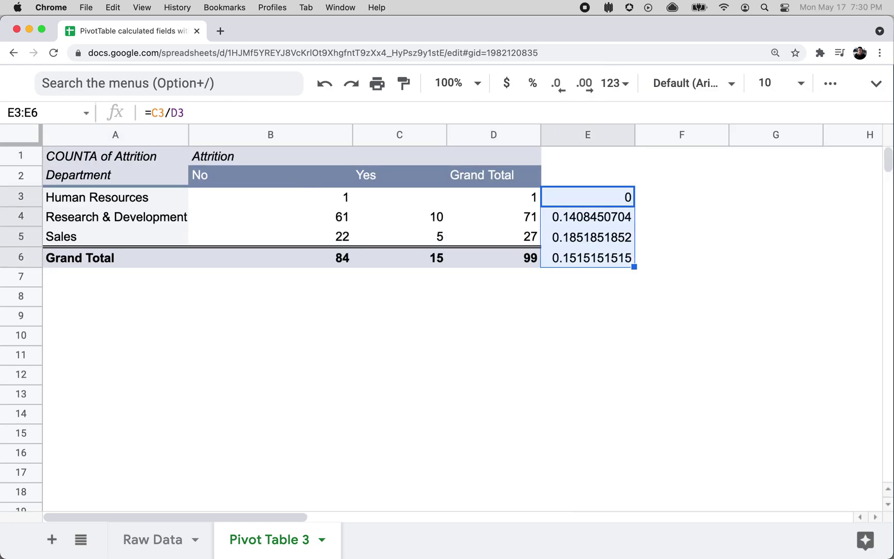
pyautogui.press('Delete')
# Try BusinessTravel as a second row field in the pivot table without the side formulas, and undo the addition
pyautogui.click(298, 175)
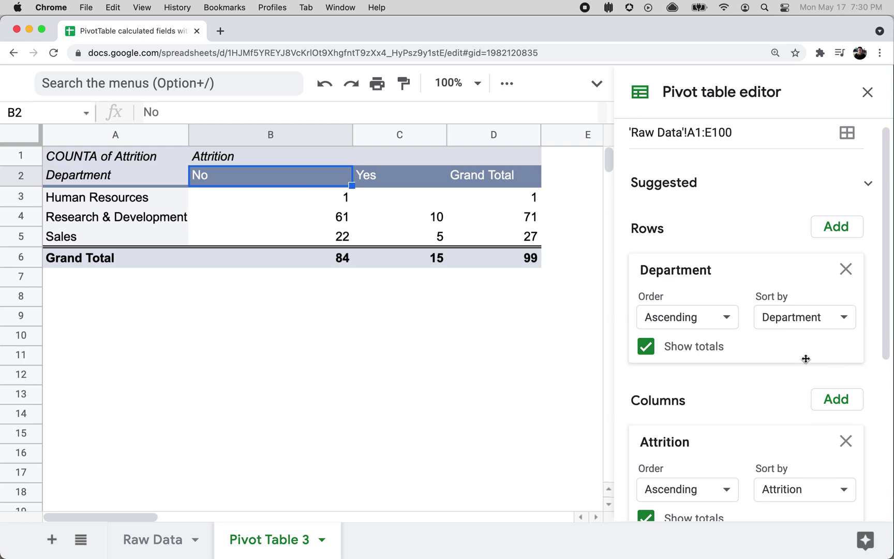
pyautogui.click(838, 228)
pyautogui.click(829, 283)
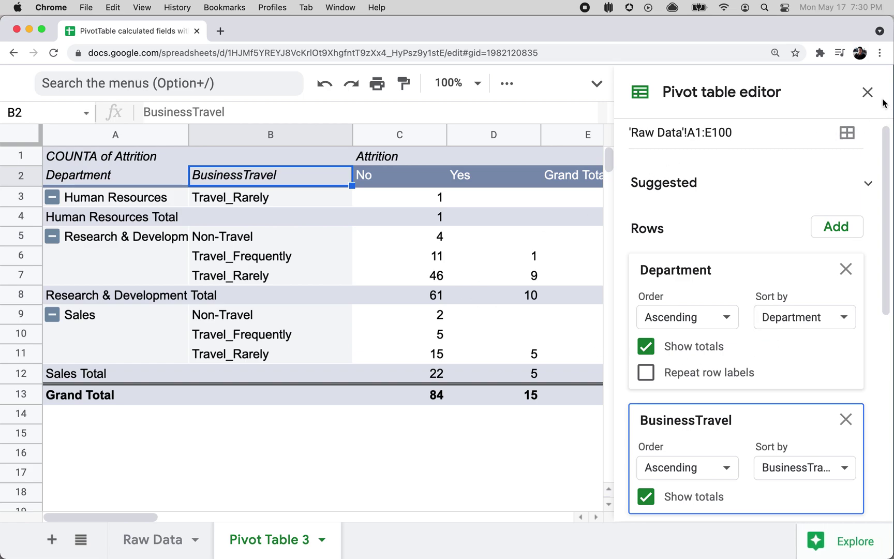
pyautogui.click(867, 93)
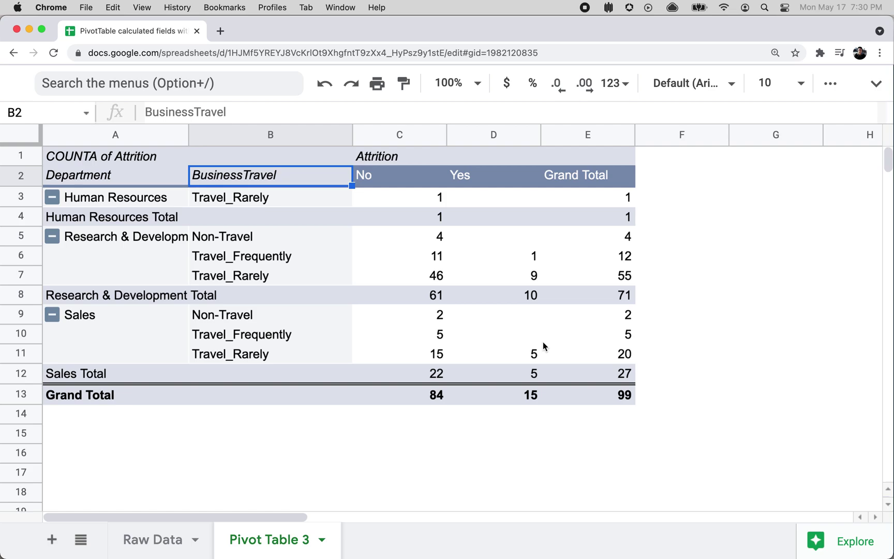
pyautogui.press('super+z')
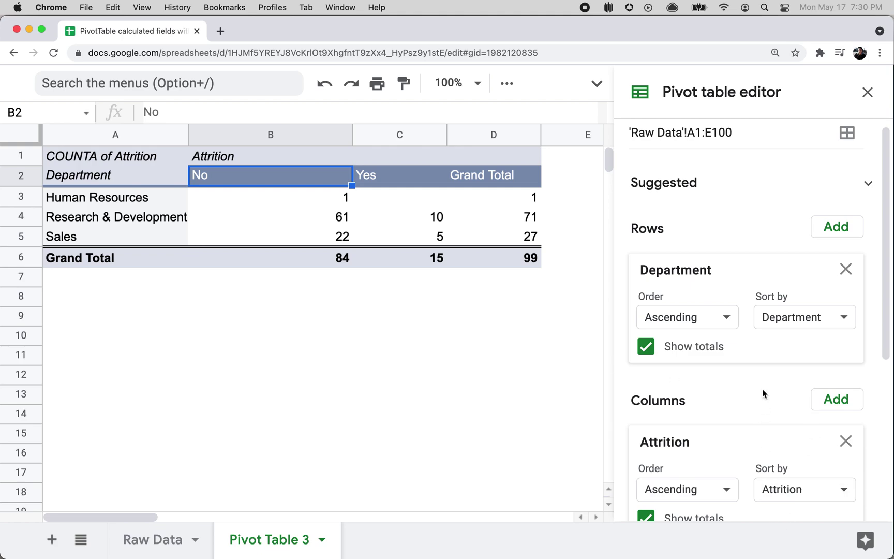
# Remove the Attrition field from the pivot table's columns and leave the pivot table editor
pyautogui.scroll(-3, 762, 368)
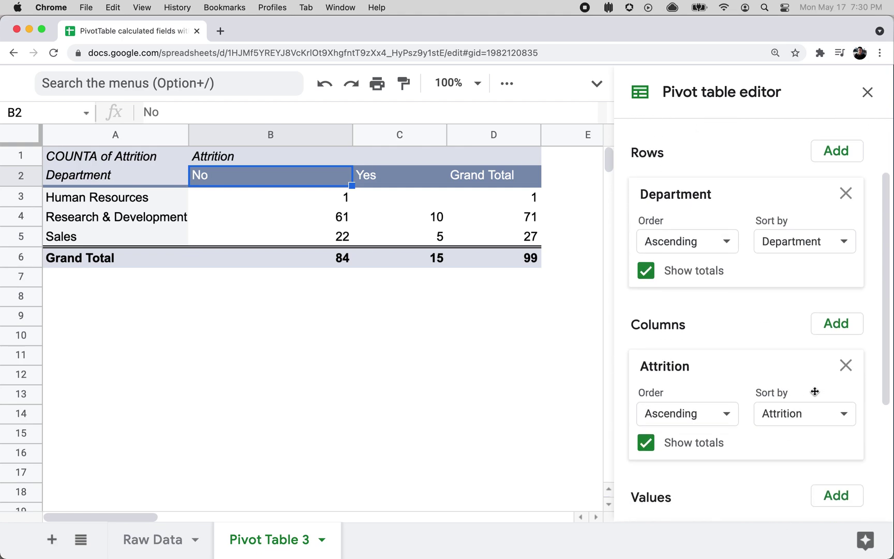
pyautogui.click(845, 366)
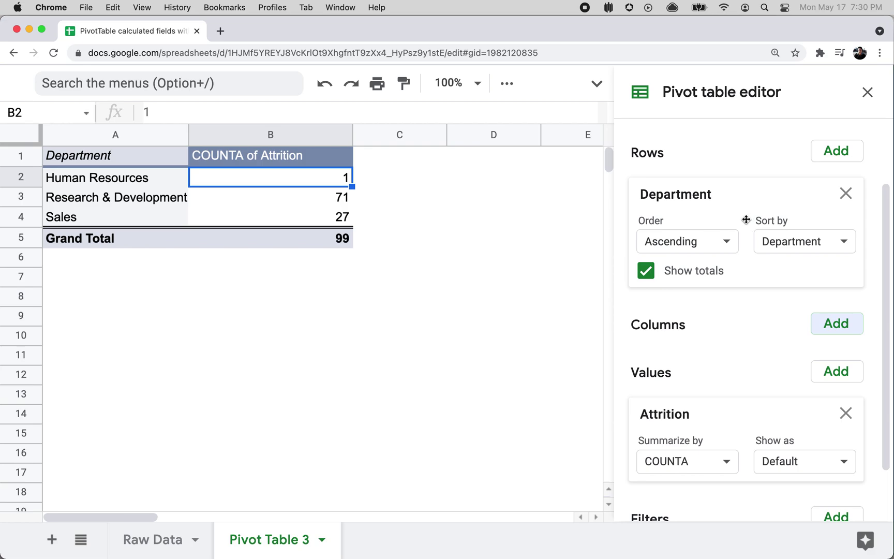
pyautogui.click(386, 422)
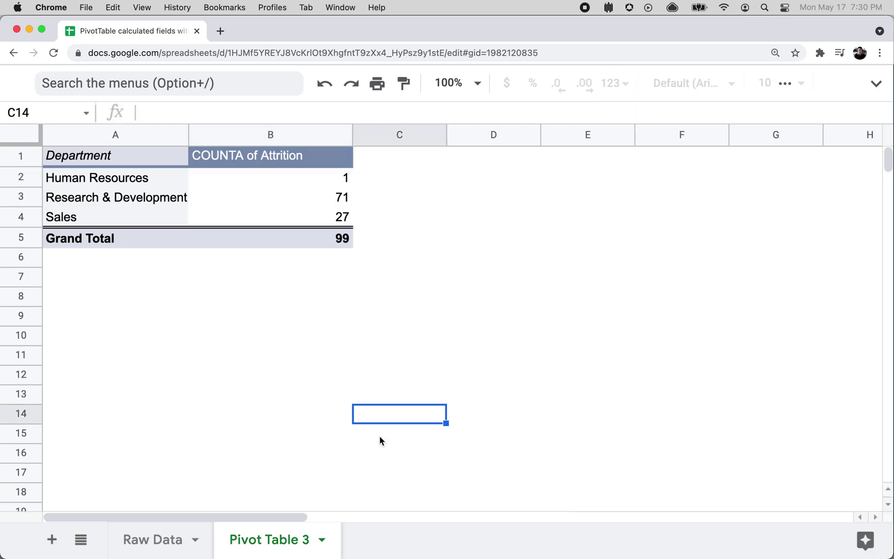
# Enter the header COUNT in cell F1 of the Raw Data sheet
pyautogui.click(157, 552)
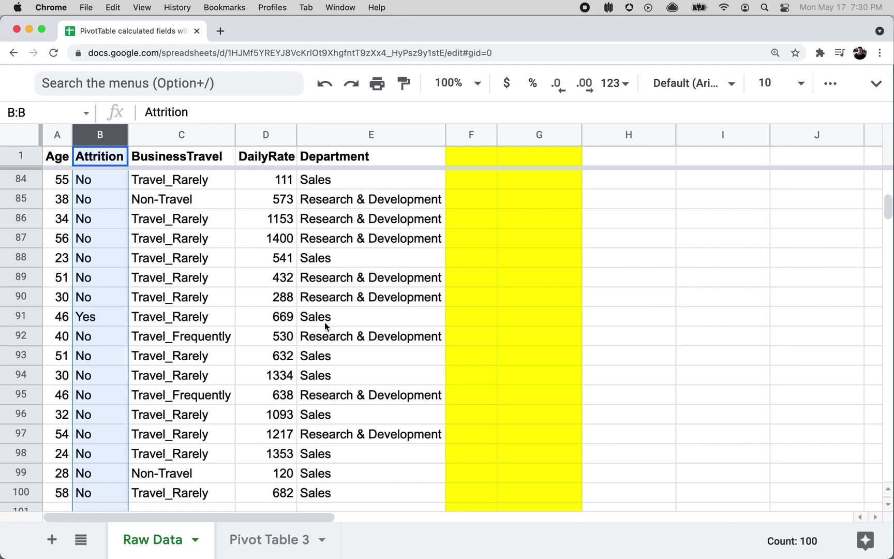
pyautogui.click(390, 243)
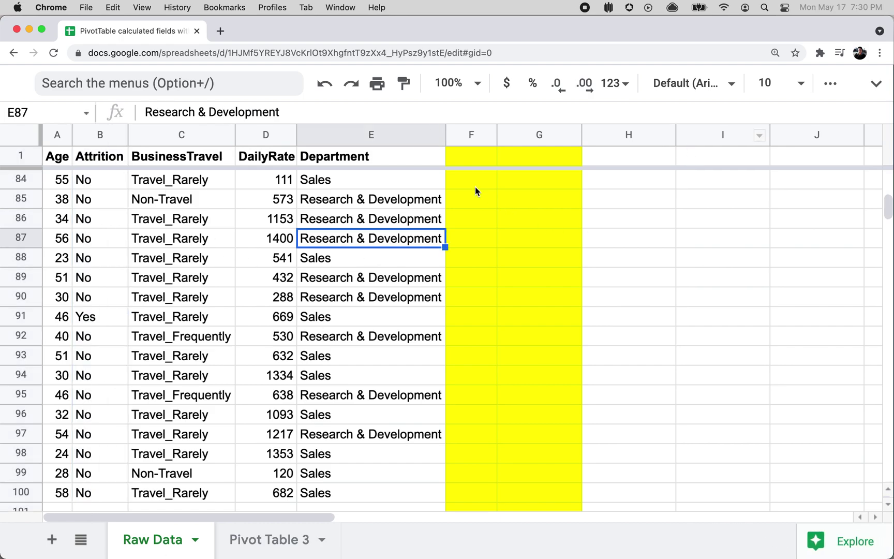
pyautogui.click(479, 159)
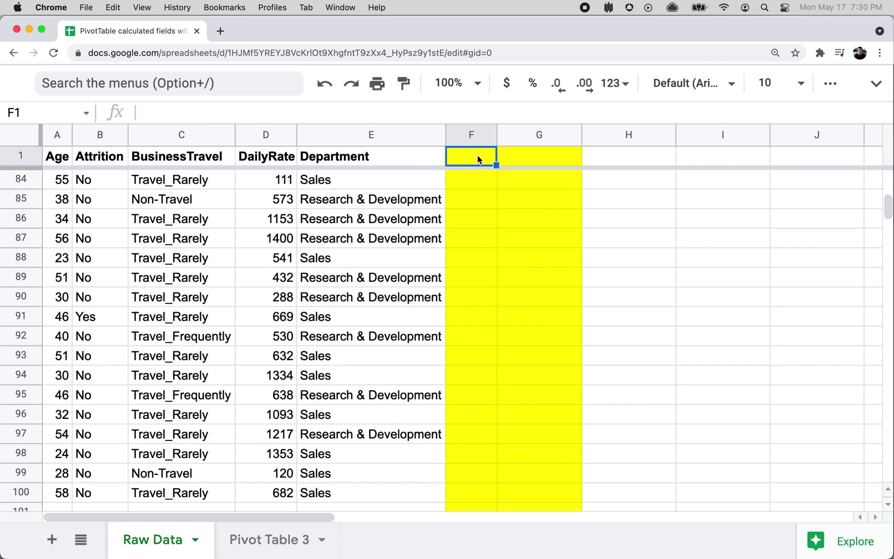
pyautogui.write('COUNT')
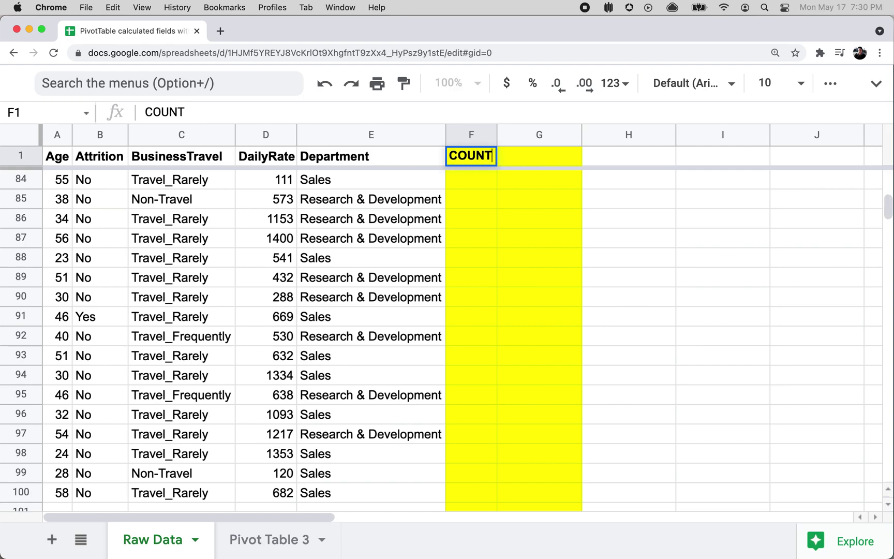
pyautogui.press('Return')
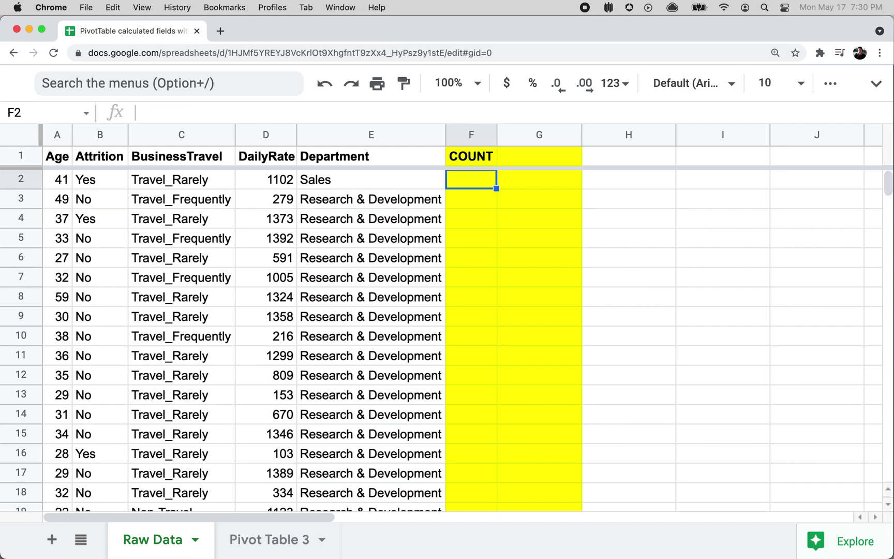
# Enter 1 in F2 and fill it down the COUNT column through F100, checking both ends of the column
pyautogui.write('1')
pyautogui.press('Return')
pyautogui.press('Left')
pyautogui.press('super+Down')
pyautogui.press('Right')
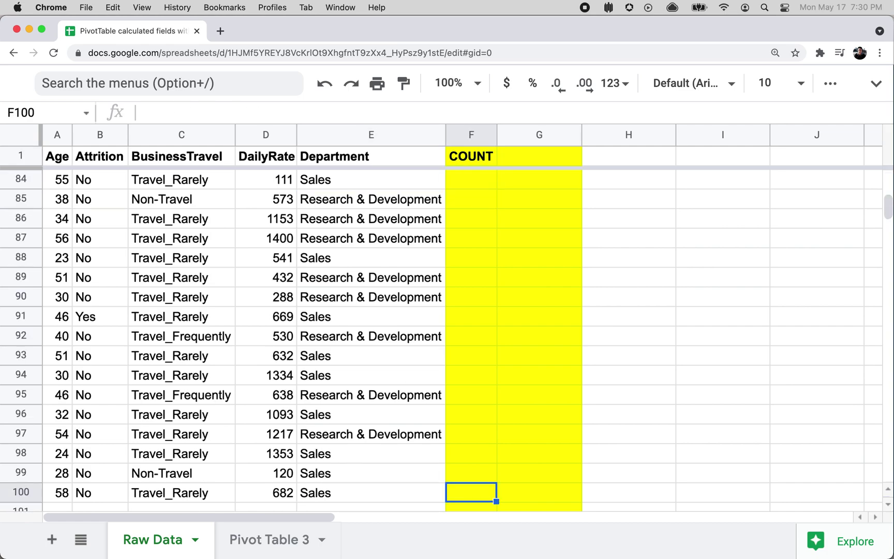
pyautogui.press('shift+super+Up')
pyautogui.press('super+d')
pyautogui.click(471, 180)
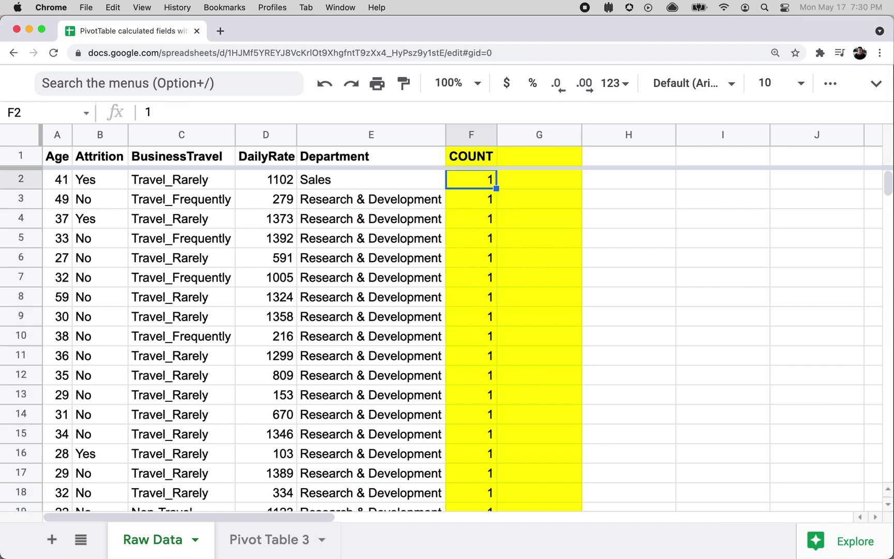
pyautogui.press('super+Down')
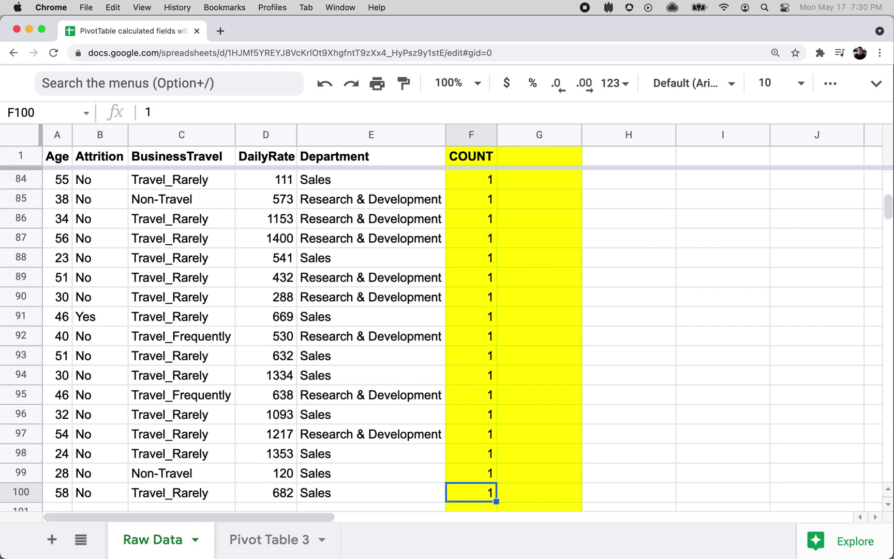
pyautogui.press('super+Up')
# Enter the header Attrition Flag in cell G1 beside COUNT
pyautogui.press('Right')
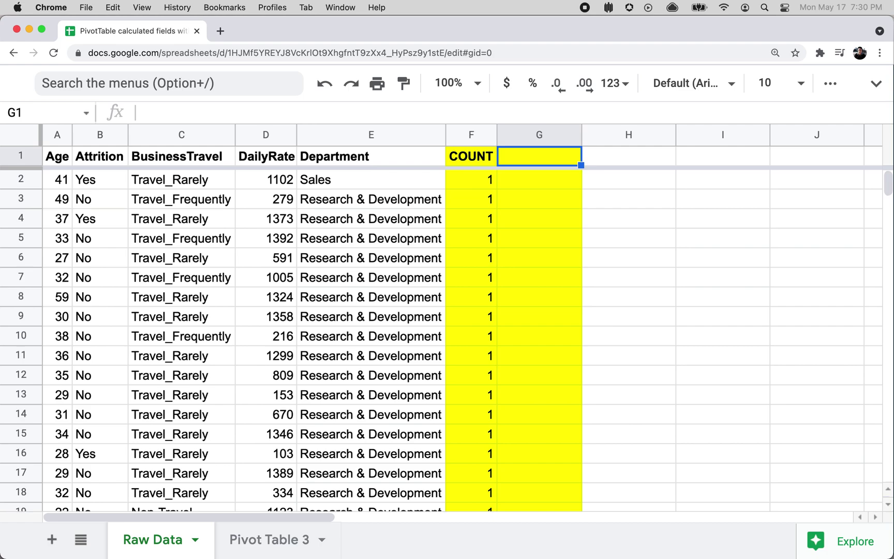
pyautogui.write('At')
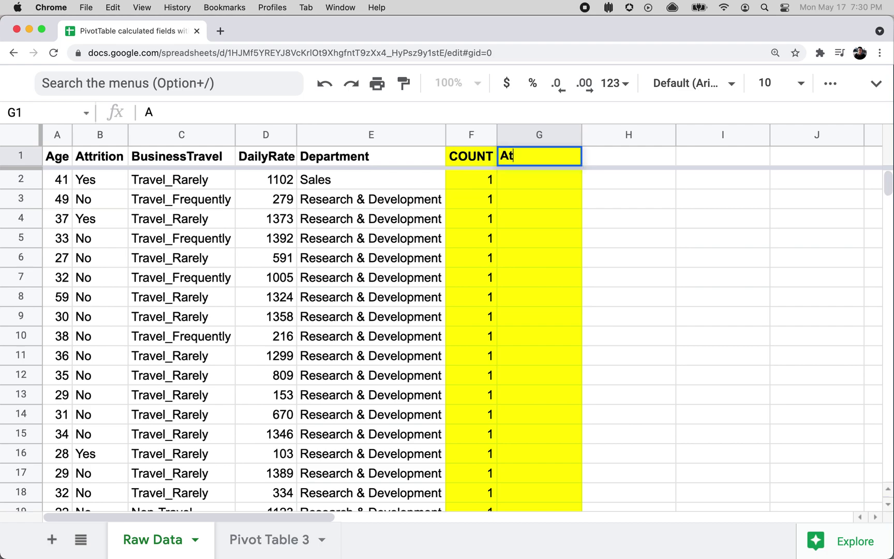
pyautogui.write('trition Flag')
pyautogui.press('Return')
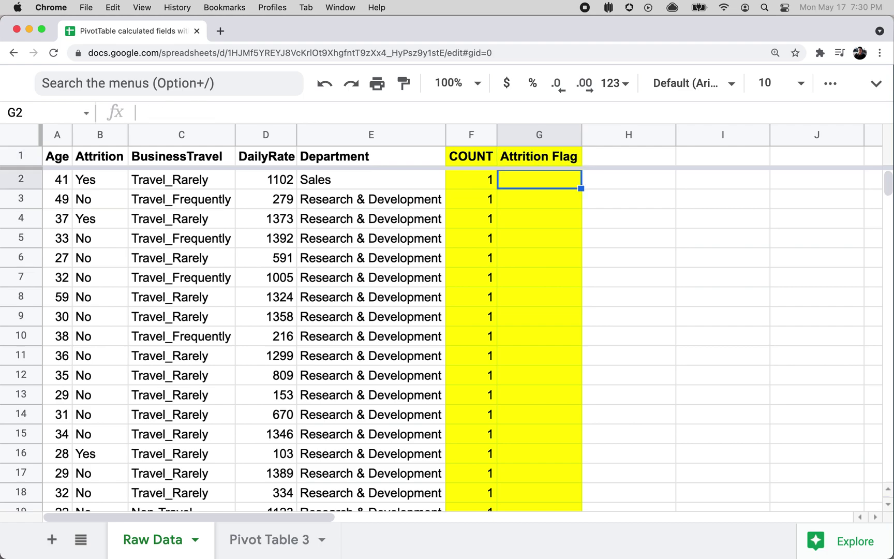
# Enter =if(B2="Yes",1,0) in G2 and accept the suggested autofill for the rest of the Attrition Flag column
pyautogui.write('=')
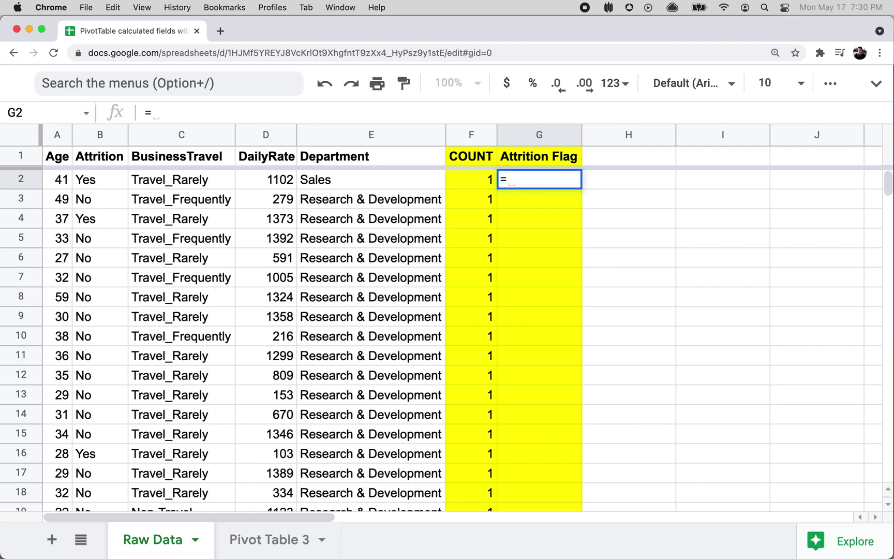
pyautogui.write('if(')
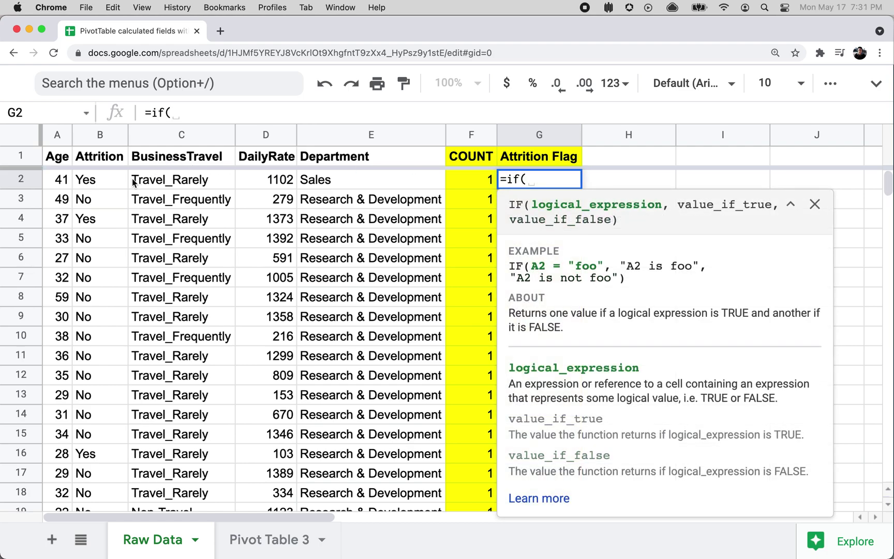
pyautogui.click(114, 182)
pyautogui.write('="')
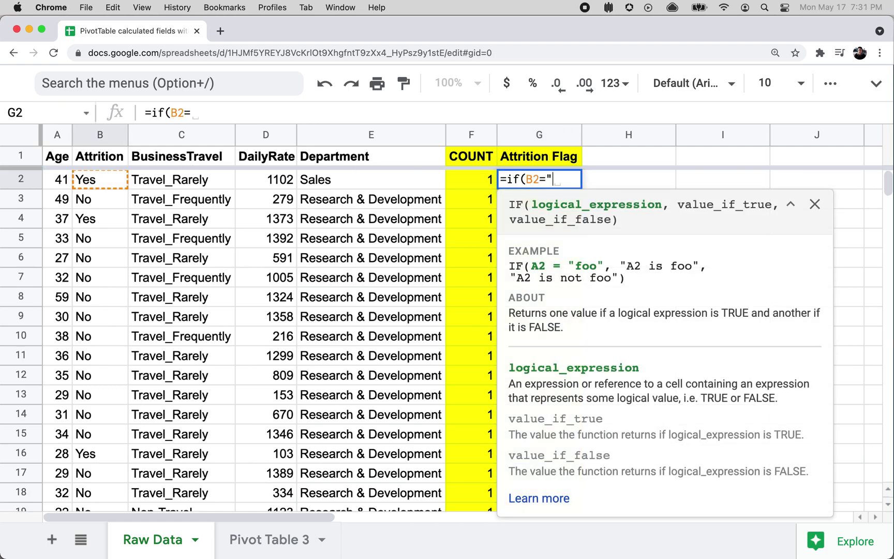
pyautogui.write('Yes",')
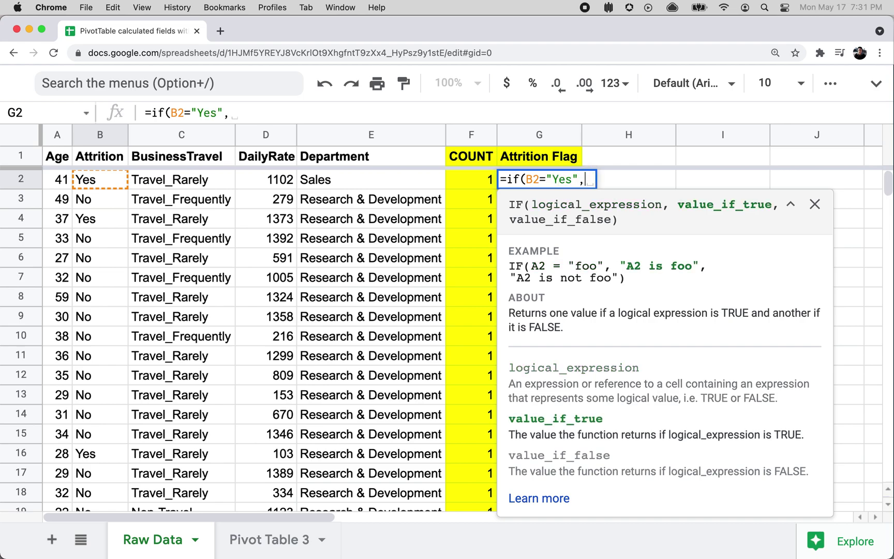
pyautogui.write('1,0)')
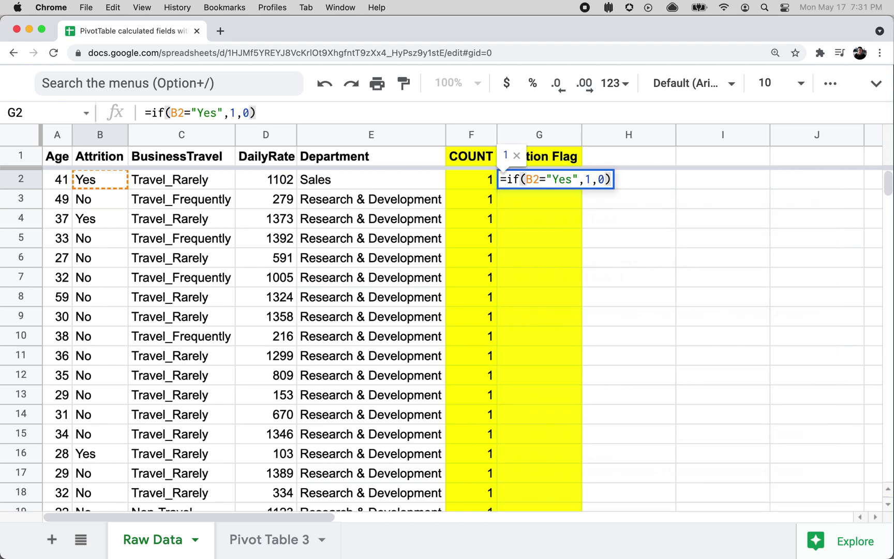
pyautogui.press('Return')
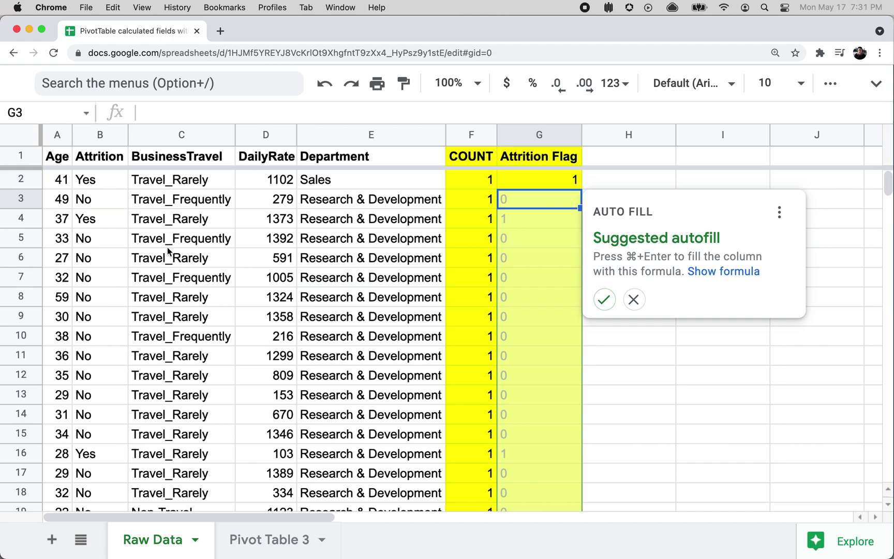
pyautogui.click(596, 299)
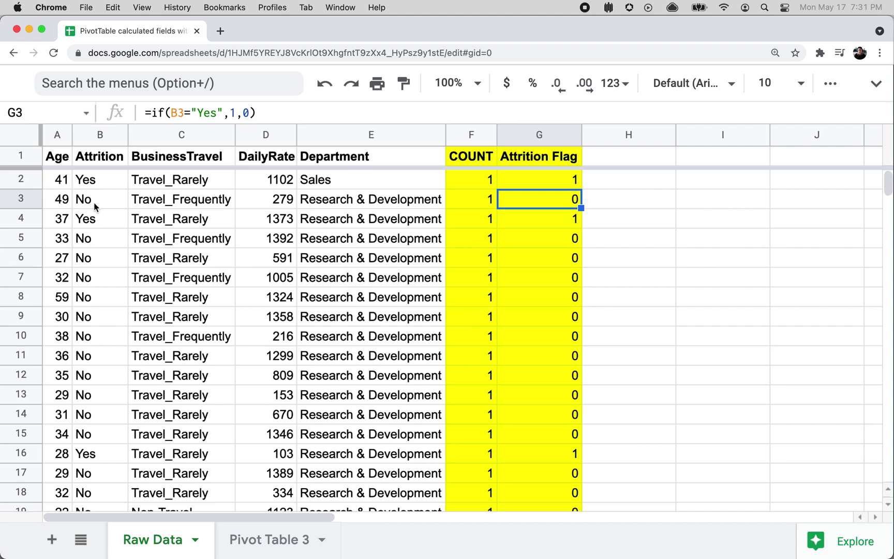
# Review the Attrition Flag and COUNT columns in Raw Data and compare them with the pivot table's source range
pyautogui.click(564, 181)
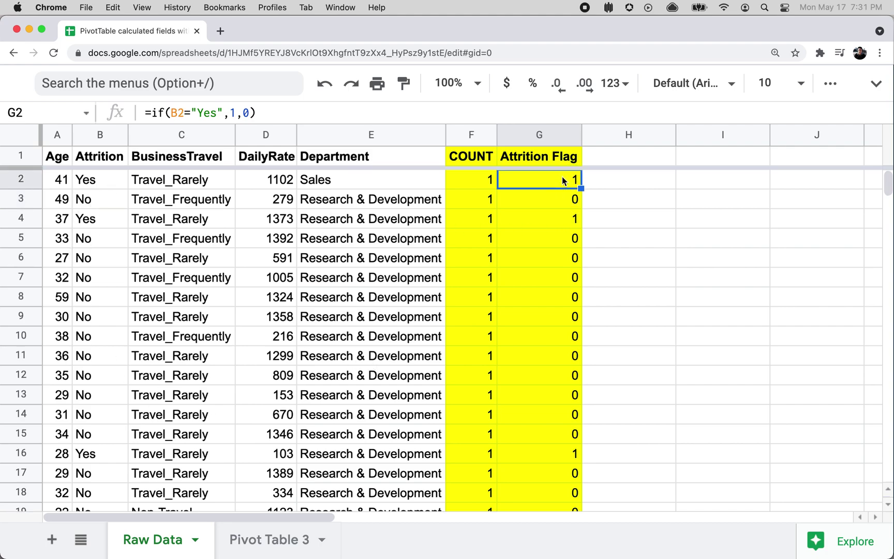
pyautogui.click(525, 324)
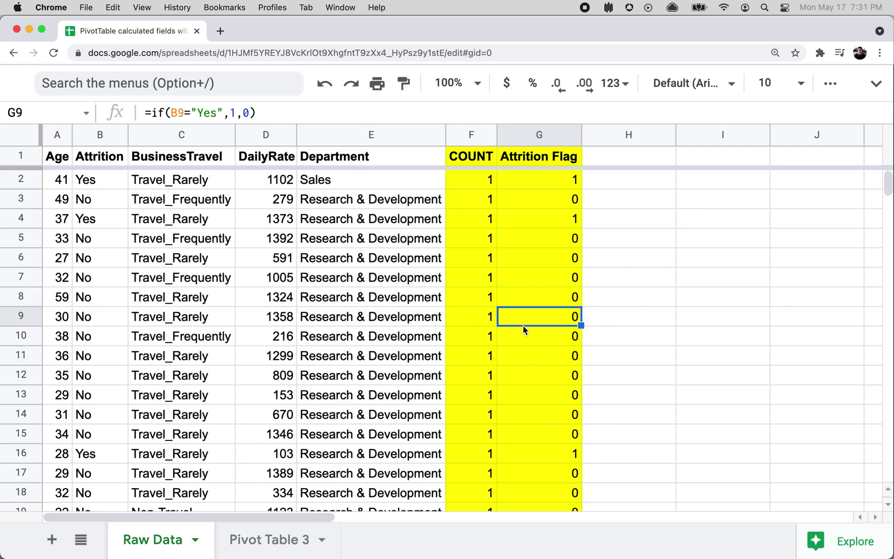
pyautogui.click(516, 158)
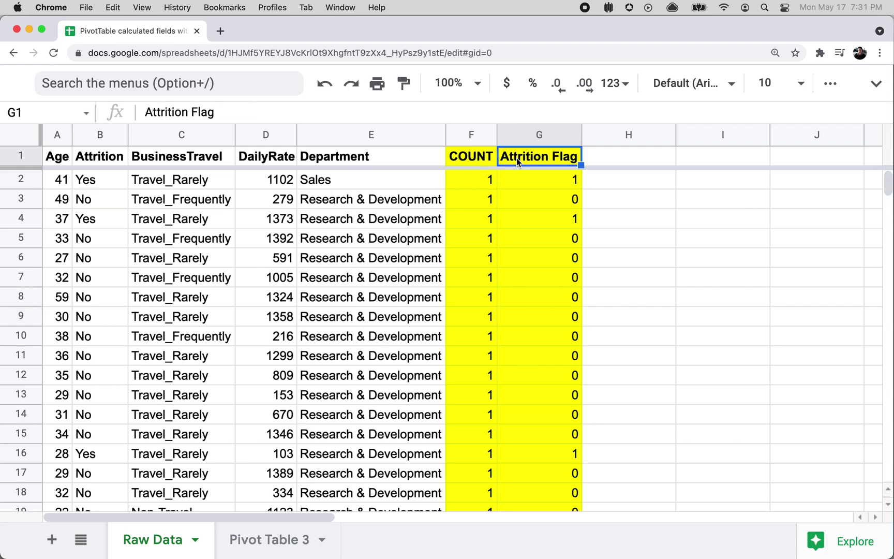
pyautogui.click(458, 208)
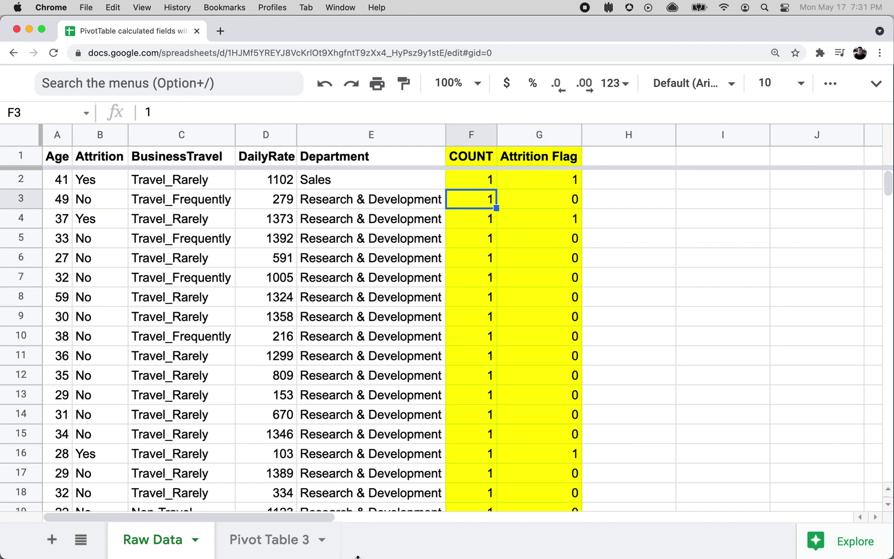
pyautogui.click(258, 546)
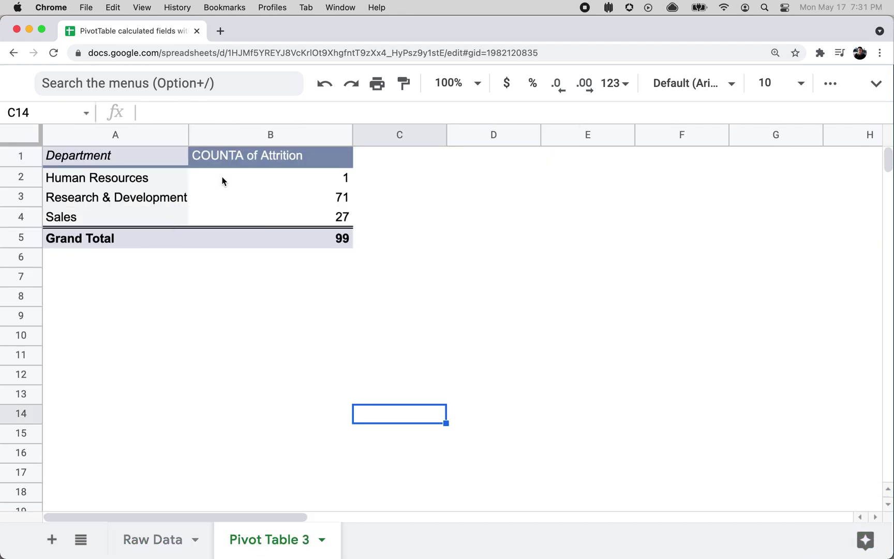
pyautogui.click(222, 180)
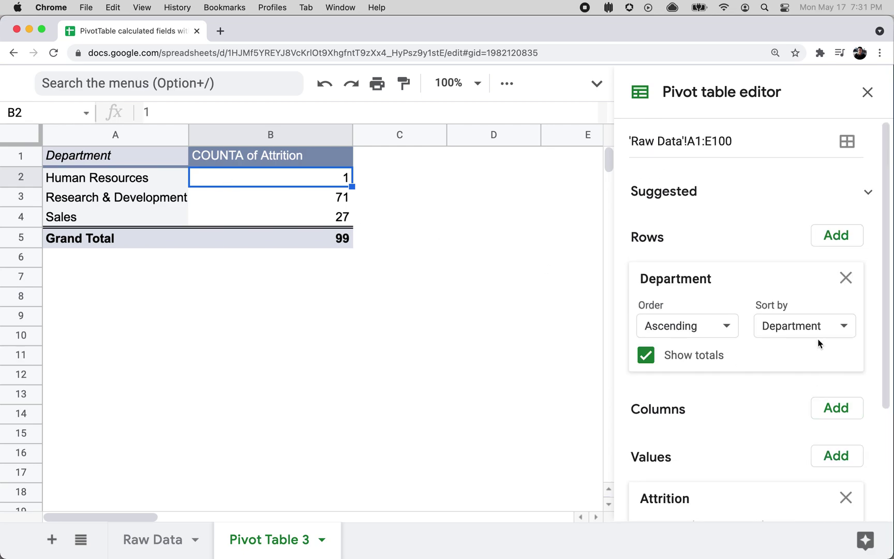
pyautogui.click(151, 550)
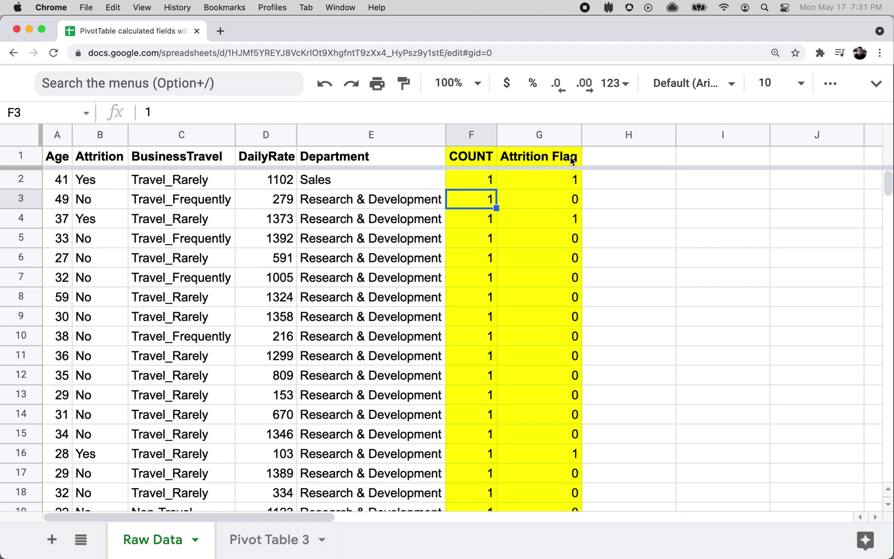
# Extend the source range of Pivot Table 3 to 'Raw Data'!A1:G100 so it includes the COUNT and Attrition Flag columns
pyautogui.click(284, 547)
pyautogui.click(725, 141)
pyautogui.press('Left')
pyautogui.press('Left')
pyautogui.press('BackSpace')
pyautogui.write('G')
pyautogui.press('Return')
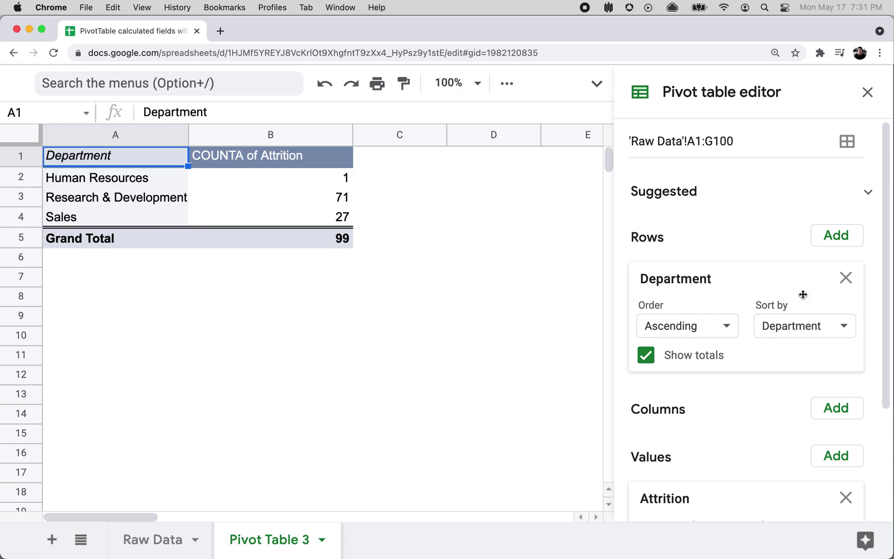
# Remove the Attrition value from the pivot table and look through the fields available as values
pyautogui.scroll(-5, 776, 411)
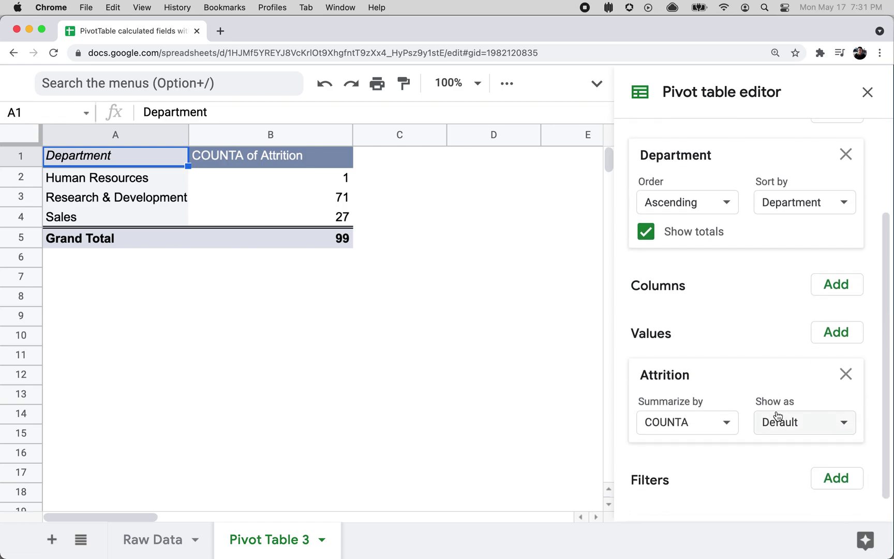
pyautogui.click(846, 349)
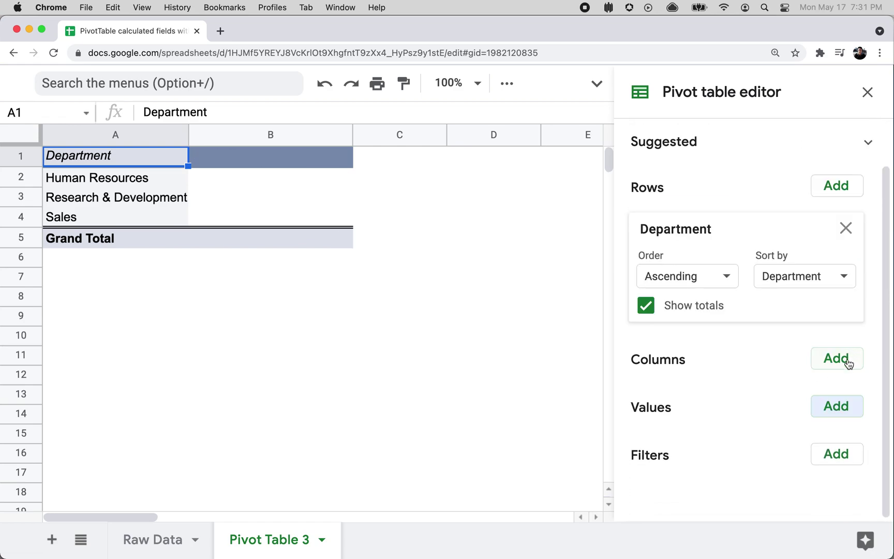
pyautogui.click(838, 416)
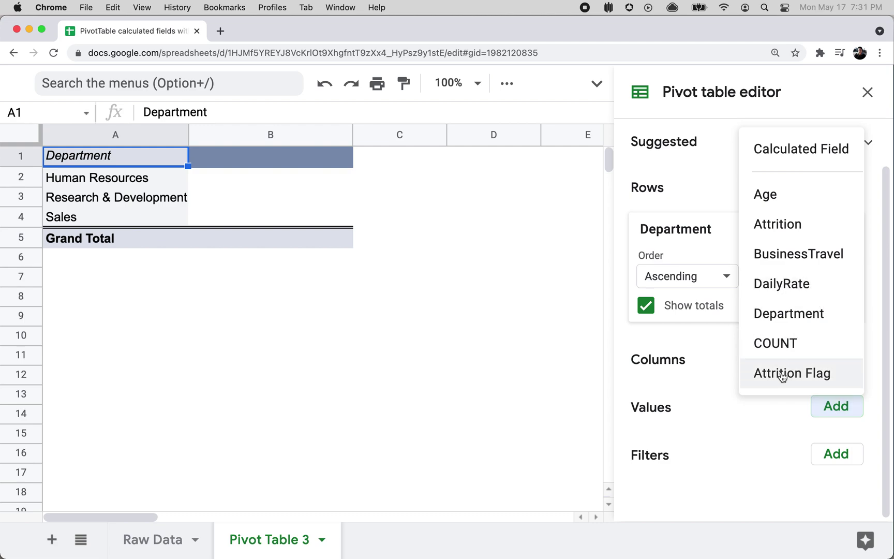
pyautogui.press('Escape')
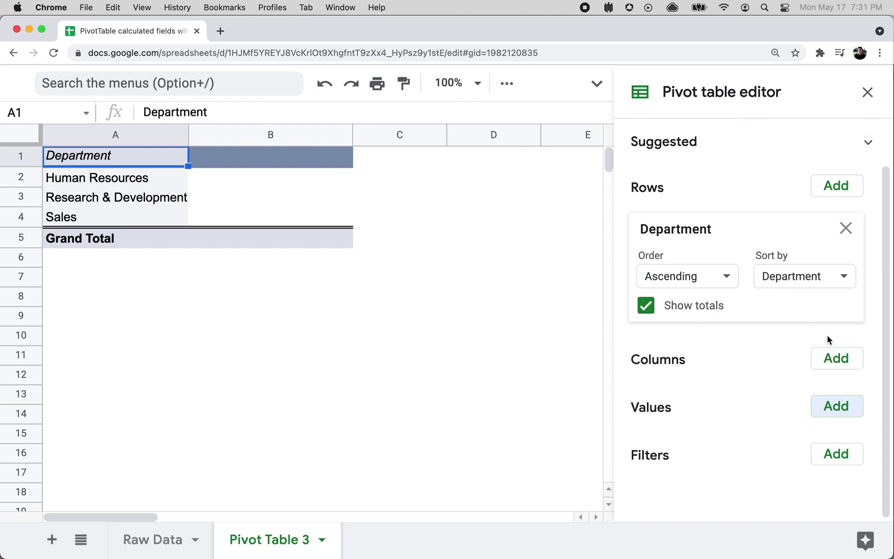
pyautogui.click(844, 405)
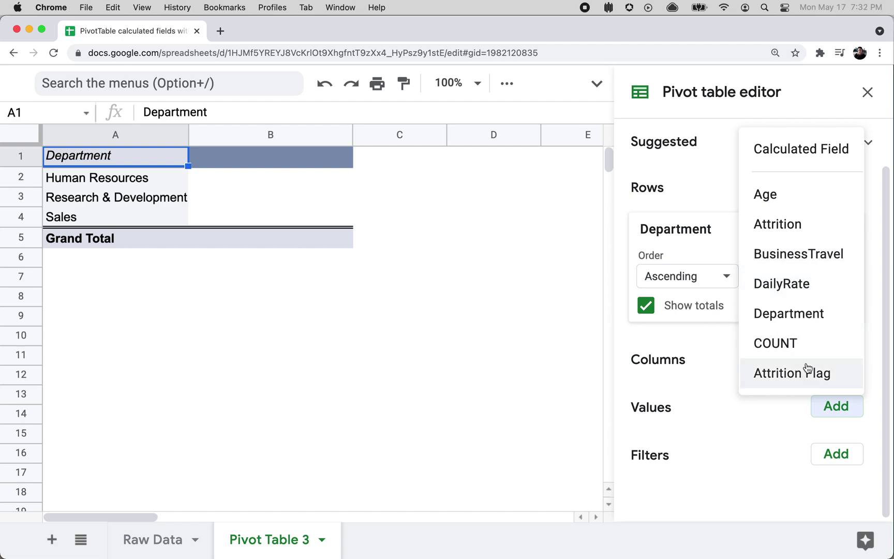
pyautogui.click(781, 428)
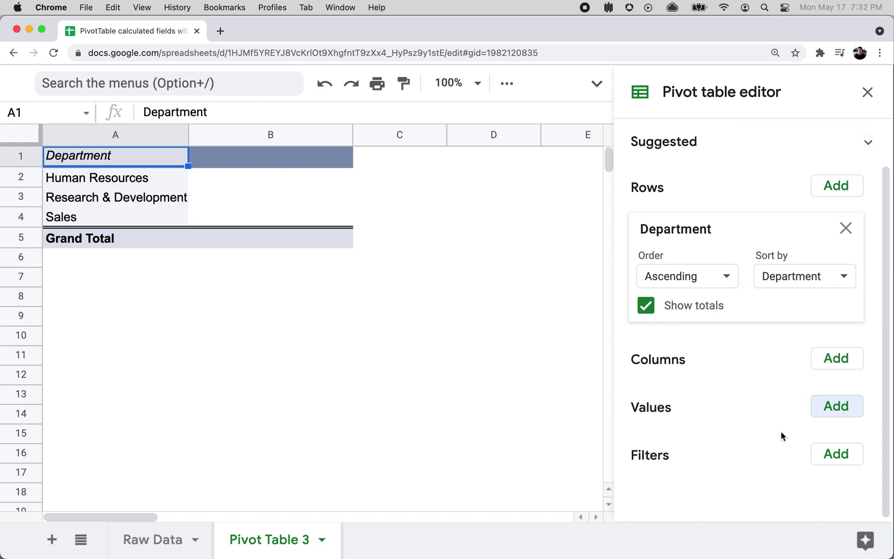
# Add a calculated field to the pivot table's values and clear the default 0 from its formula
pyautogui.click(826, 409)
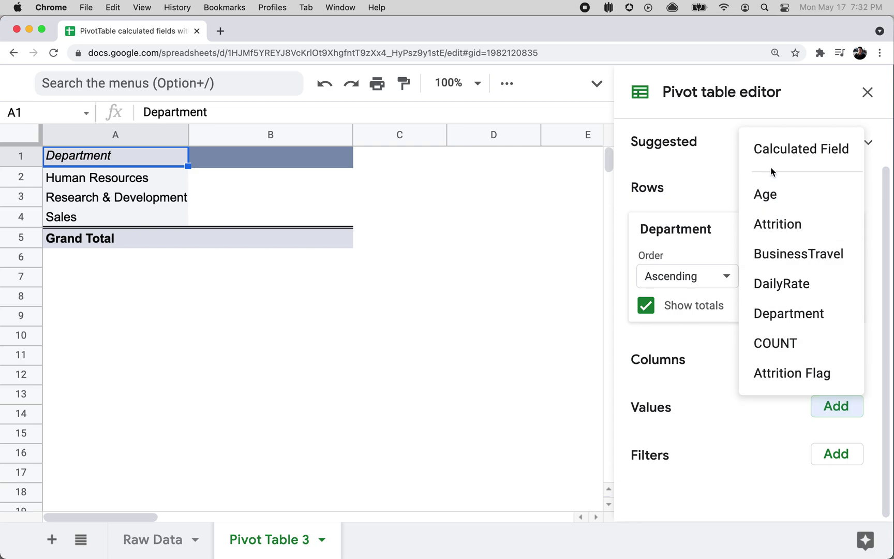
pyautogui.click(777, 149)
pyautogui.press('BackSpace')
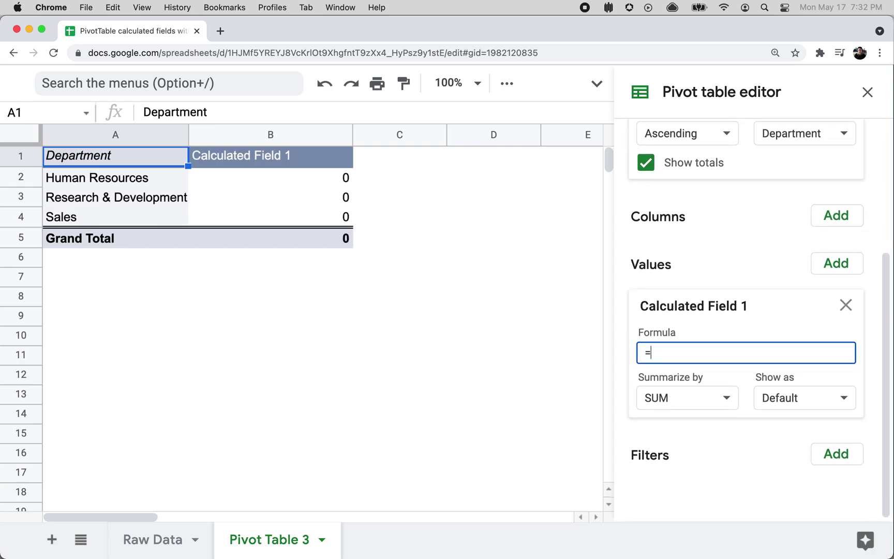
pyautogui.press('Return')
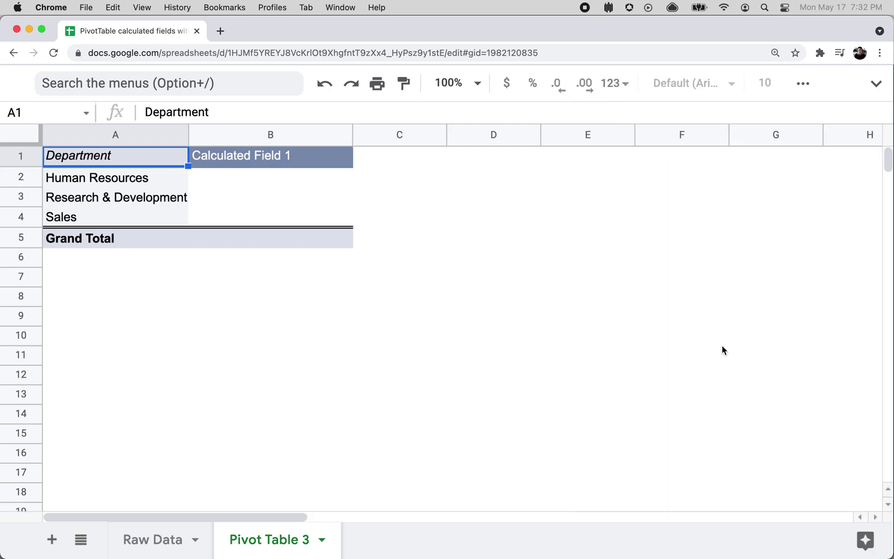
pyautogui.click(207, 188)
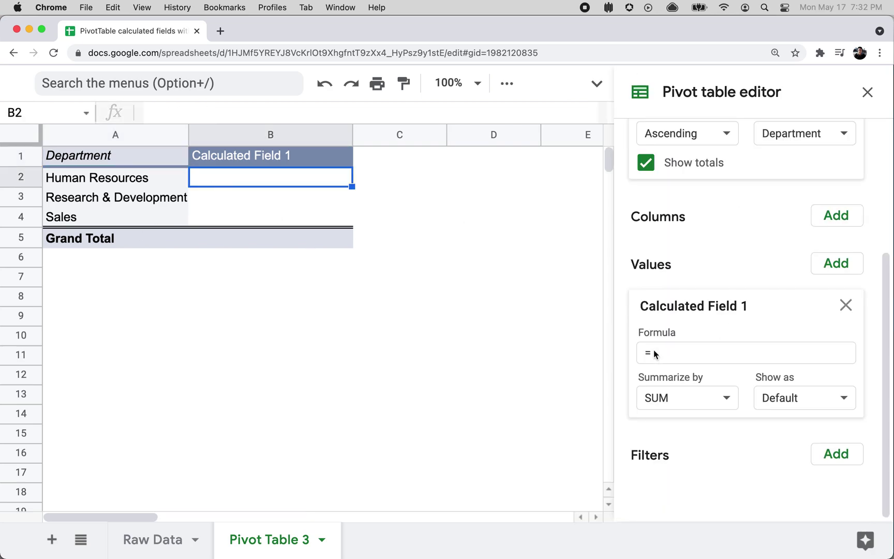
# Enter ='Attrition Flag'/COUNT as the calculated field's formula
pyautogui.click(716, 352)
pyautogui.write("'Attritfion")
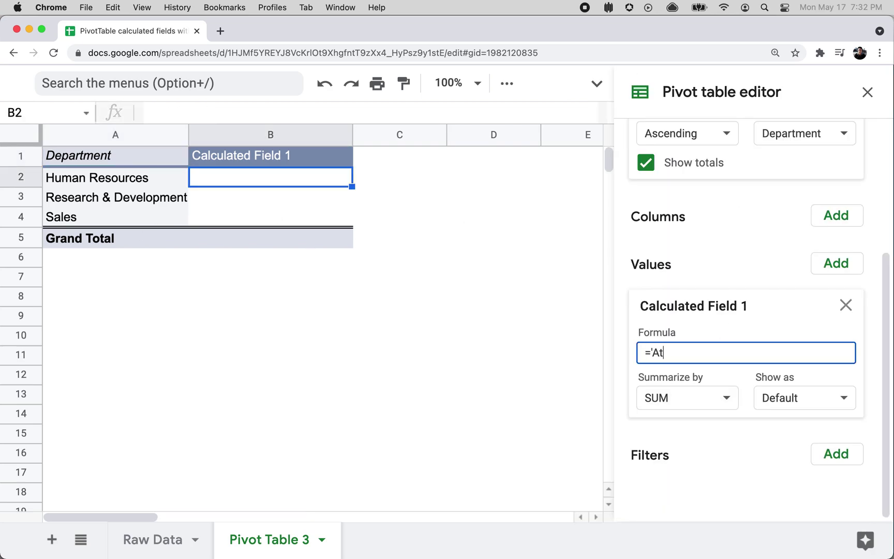
pyautogui.press('BackSpace')
pyautogui.press('BackSpace')
pyautogui.press('BackSpace')
pyautogui.write("ion Flag'")
pyautogui.press('Return')
pyautogui.click(785, 361)
pyautogui.write('/COUNT')
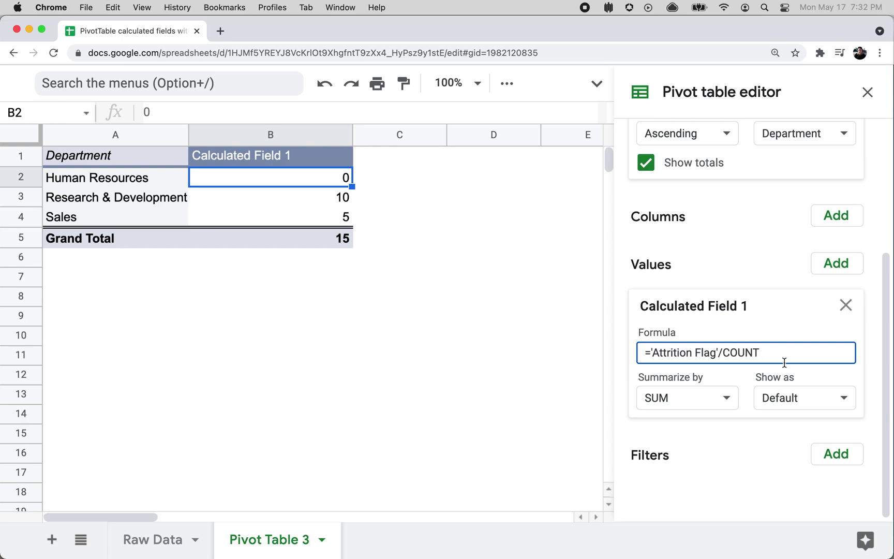
pyautogui.click(766, 455)
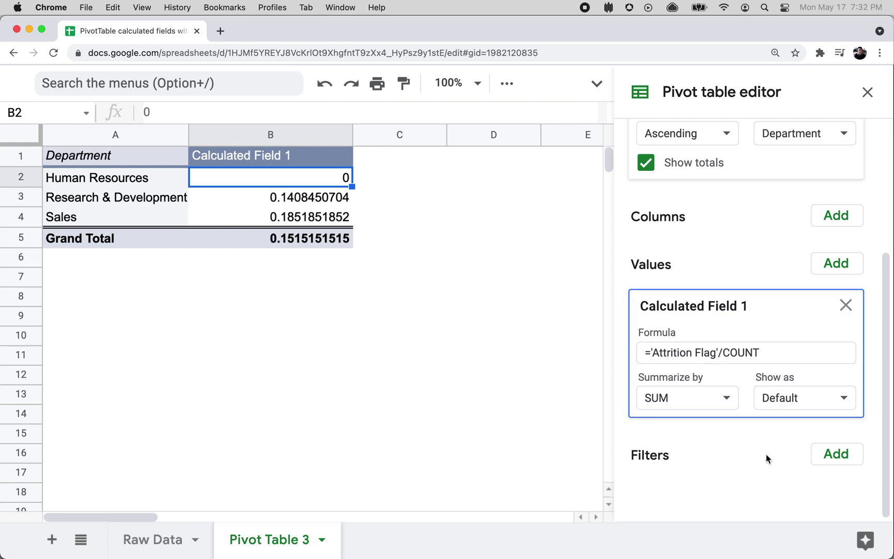
# Check the calculated results per department and rename the calculated field's header in B1 to Attrition %
pyautogui.click(459, 263)
pyautogui.click(318, 223)
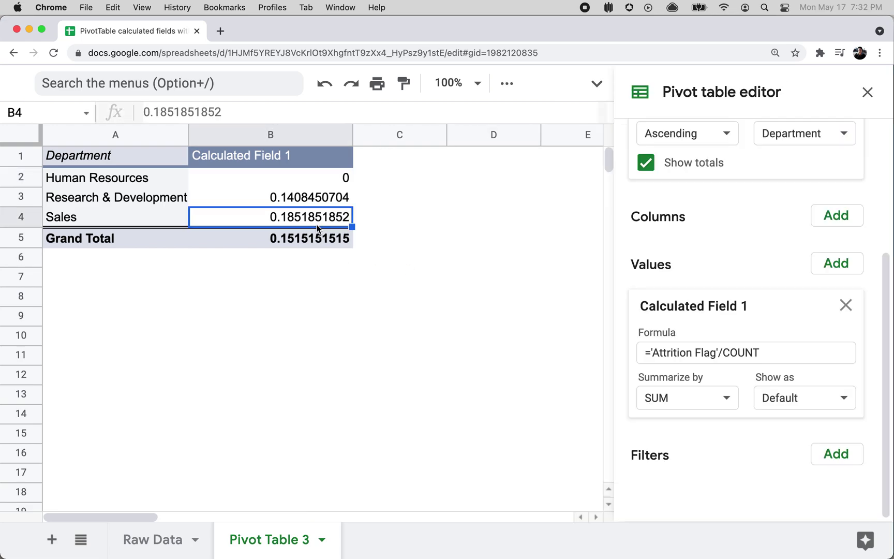
pyautogui.moveTo(315, 177); pyautogui.dragTo(315, 224)
pyautogui.click(280, 156)
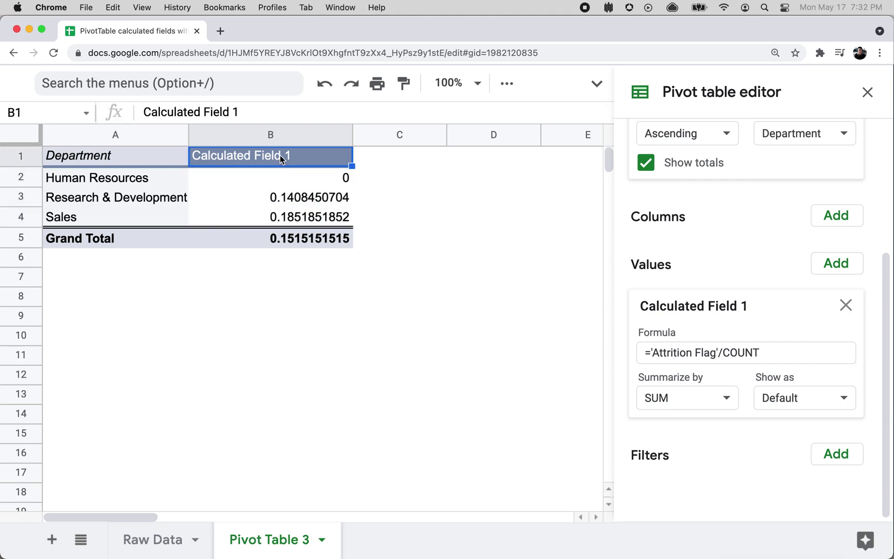
pyautogui.write('Attrition ')
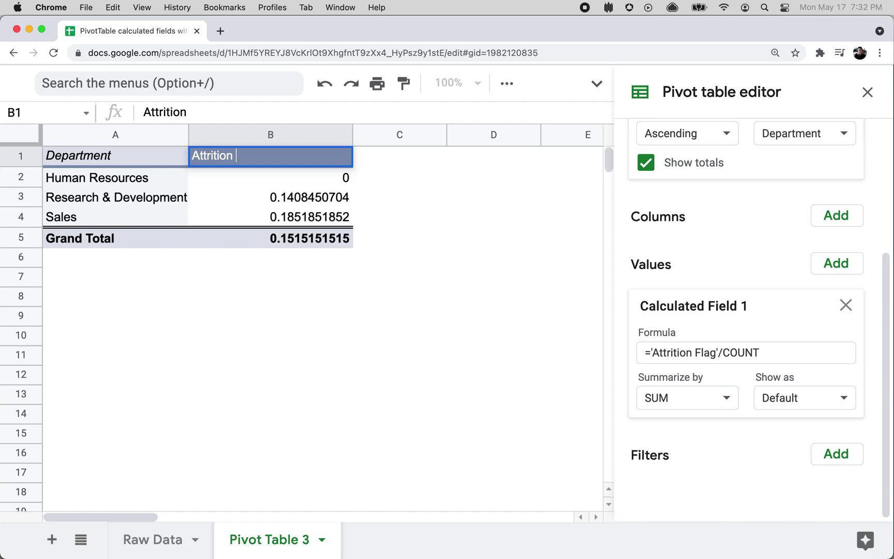
pyautogui.write('%')
pyautogui.press('Return')
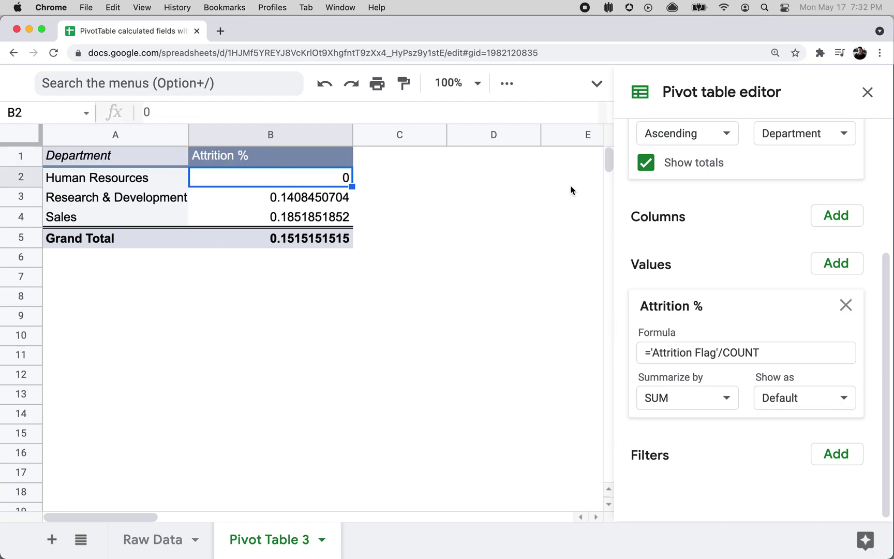
# Format the Attrition % values in B2:B5, including the grand total, as Percent and close the pivot table editor
pyautogui.click(868, 92)
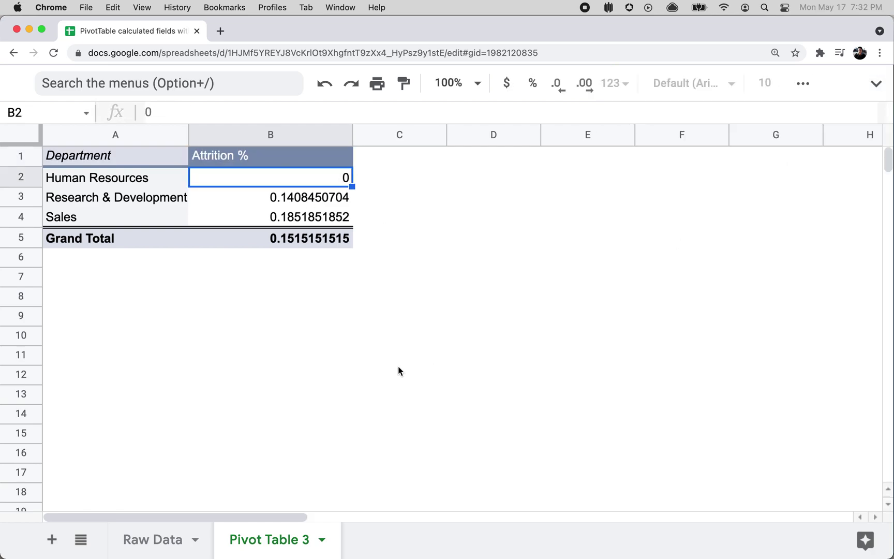
pyautogui.click(345, 176)
pyautogui.moveTo(343, 177); pyautogui.dragTo(334, 220)
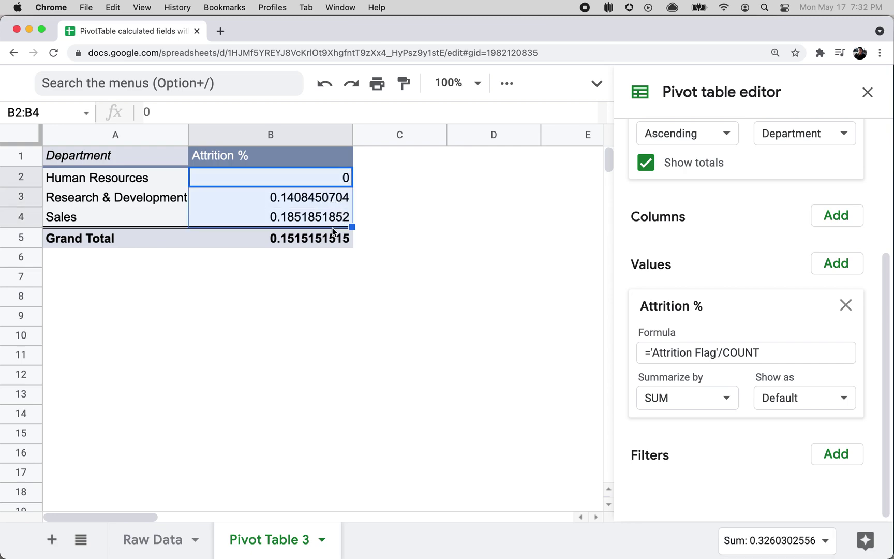
pyautogui.click(334, 237)
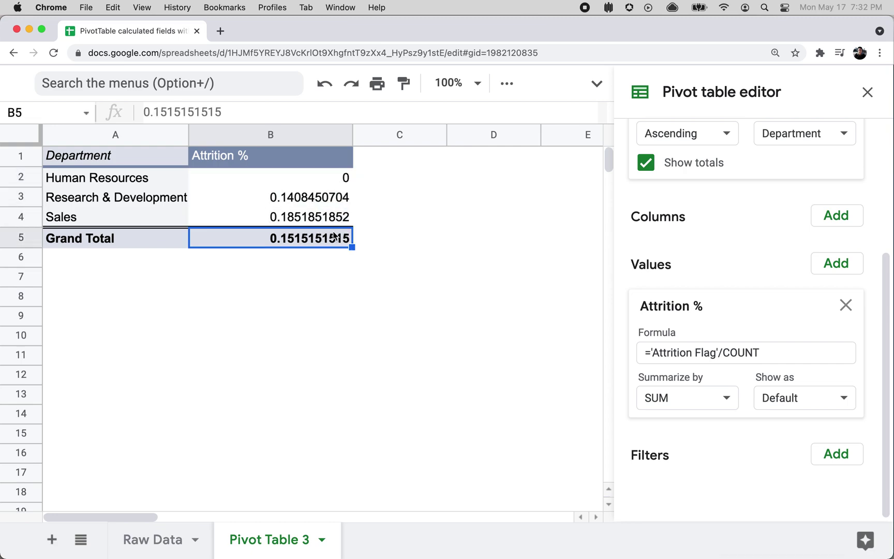
pyautogui.moveTo(334, 236); pyautogui.dragTo(334, 177)
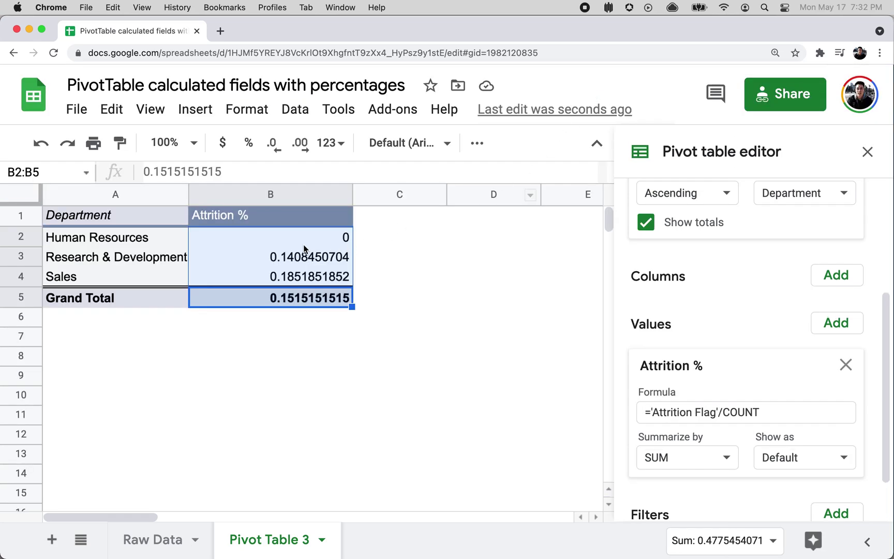
pyautogui.click(246, 114)
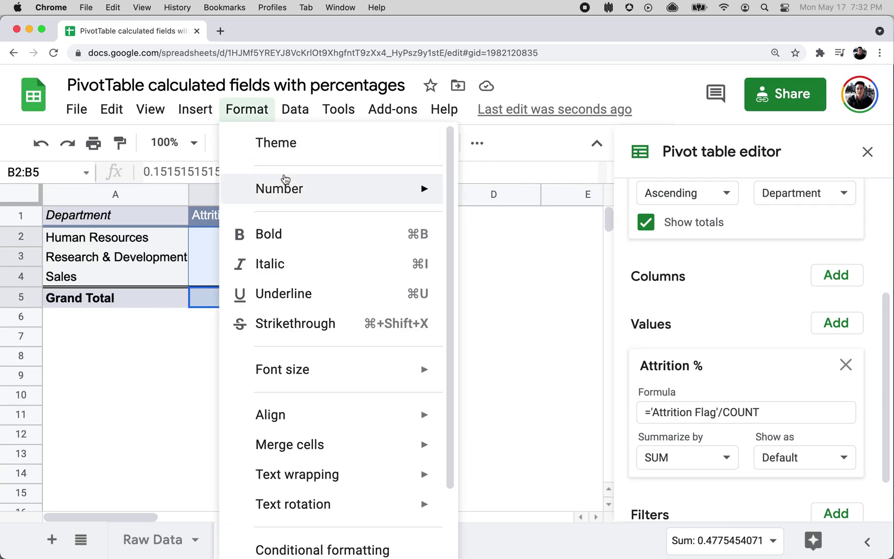
pyautogui.moveTo(292, 182)
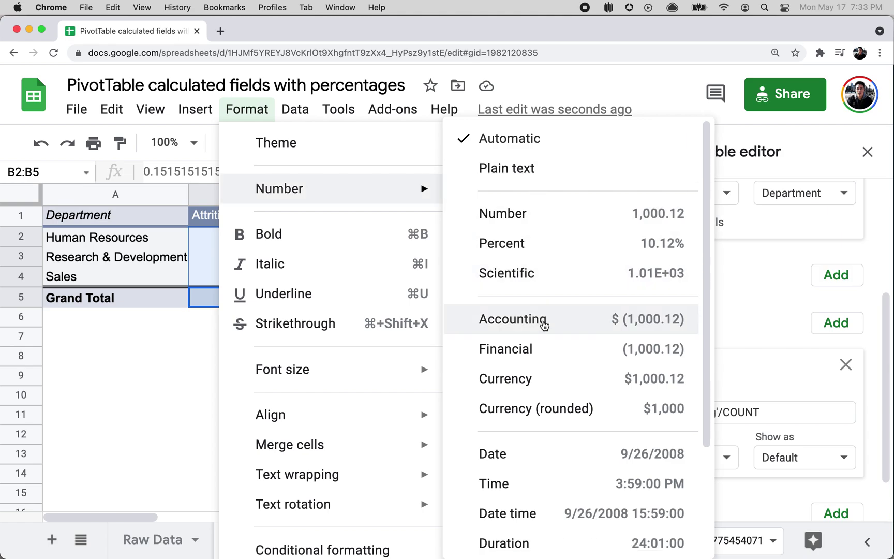
pyautogui.click(550, 252)
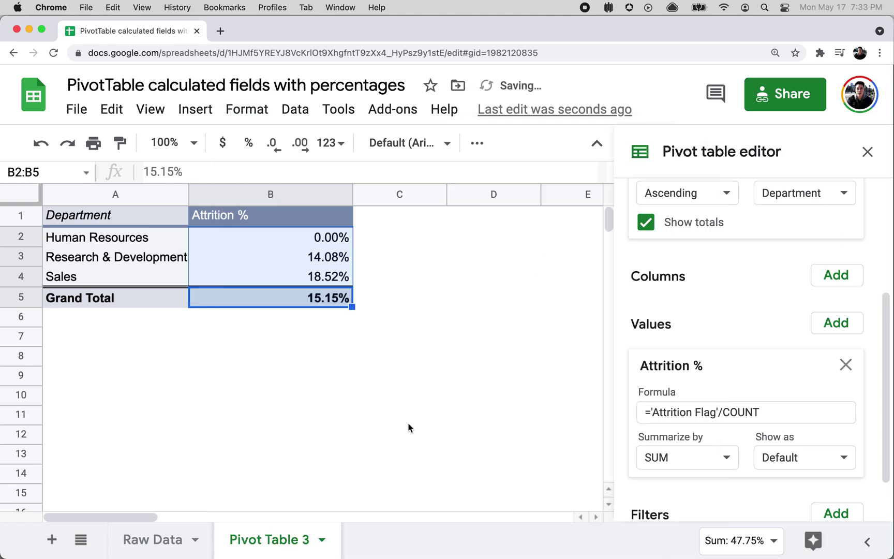
pyautogui.click(365, 319)
pyautogui.click(869, 148)
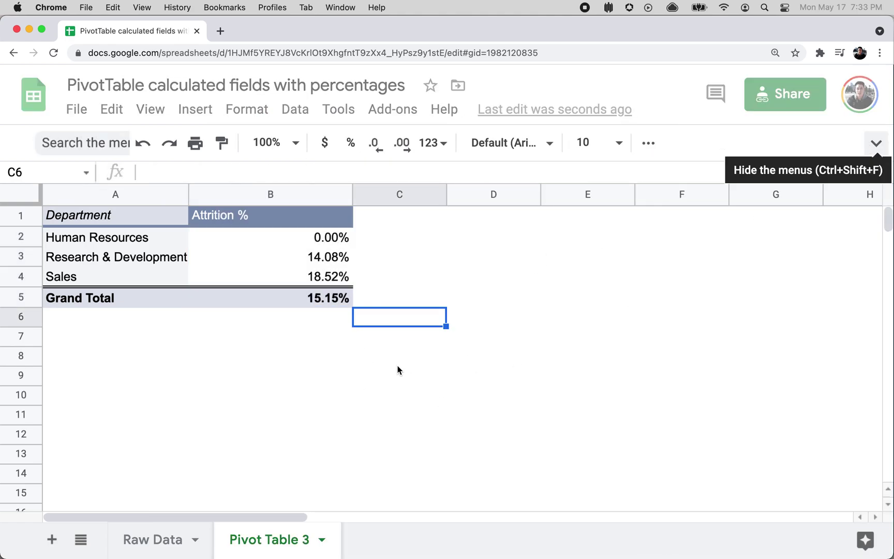
# Reopen the pivot table editor and examine the Attrition Flag and COUNT parts of the Attrition % formula
pyautogui.click(341, 222)
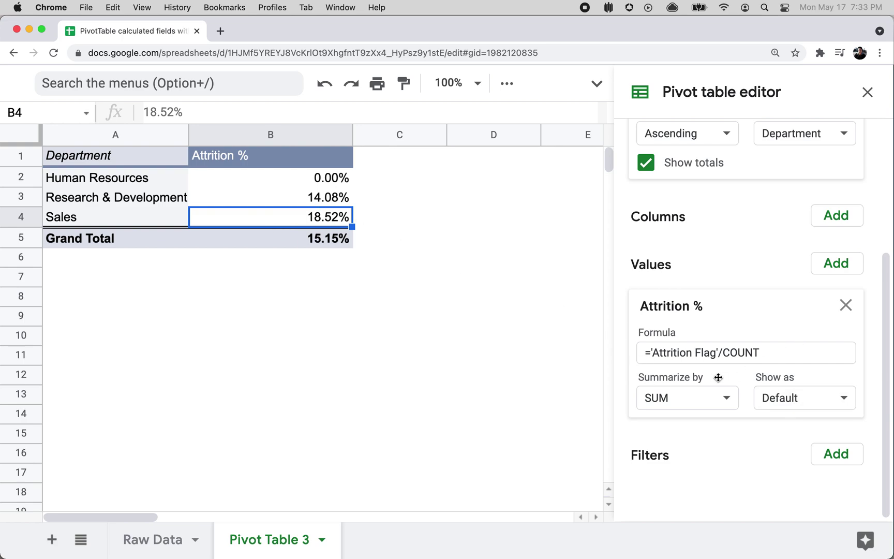
pyautogui.moveTo(717, 352); pyautogui.dragTo(651, 357)
pyautogui.moveTo(772, 353); pyautogui.dragTo(723, 356)
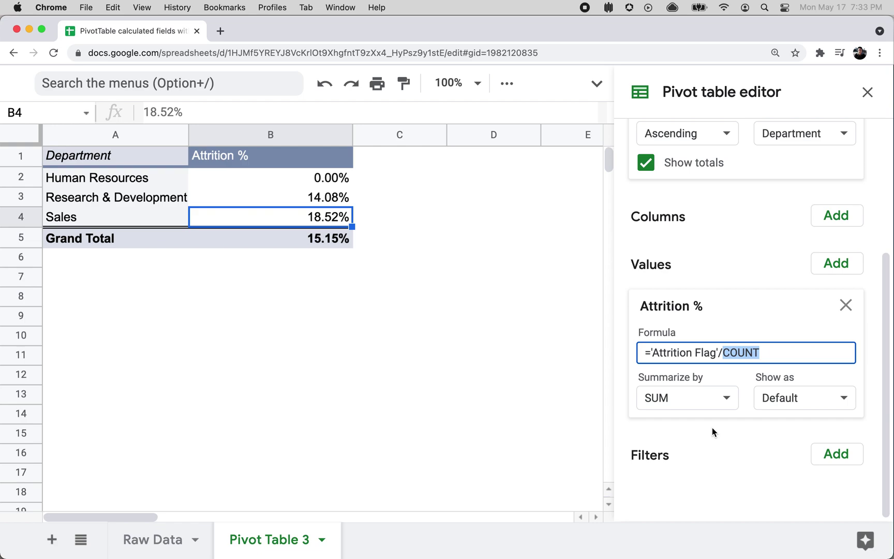
pyautogui.click(667, 353)
pyautogui.click(653, 354)
pyautogui.moveTo(653, 354); pyautogui.dragTo(687, 352)
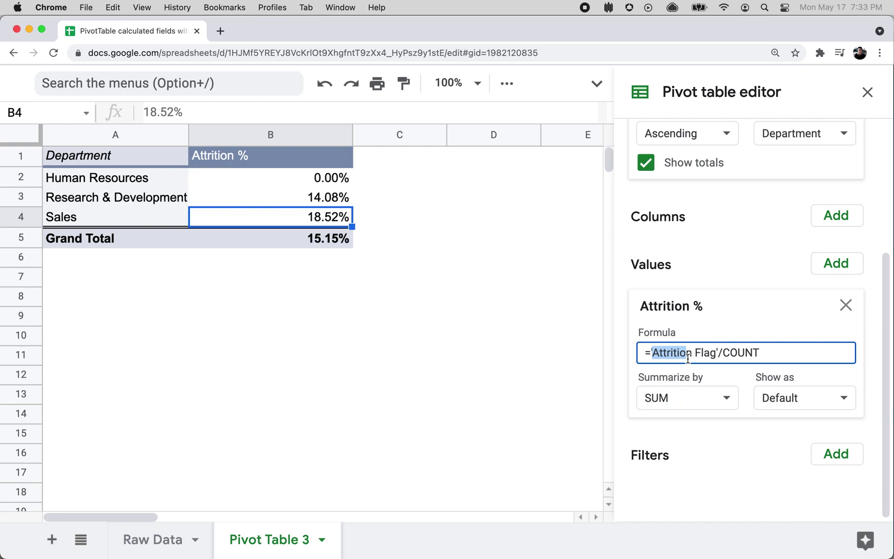
# Try summarizing the Attrition % field by Custom and switch it back to SUM
pyautogui.click(690, 405)
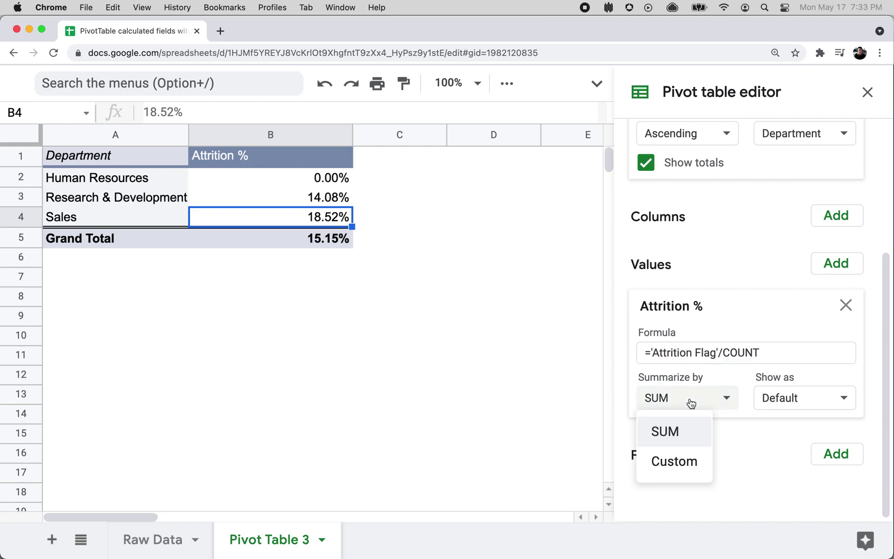
pyautogui.click(681, 460)
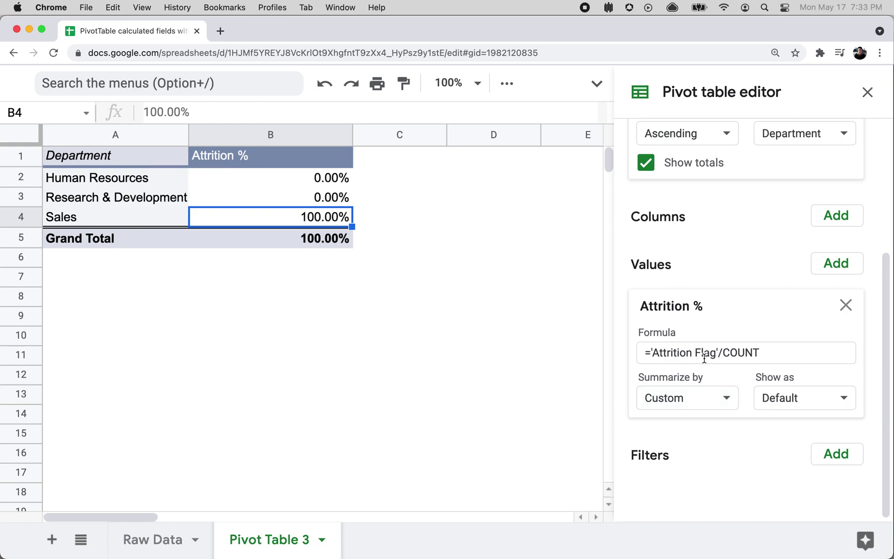
pyautogui.click(721, 408)
pyautogui.click(686, 430)
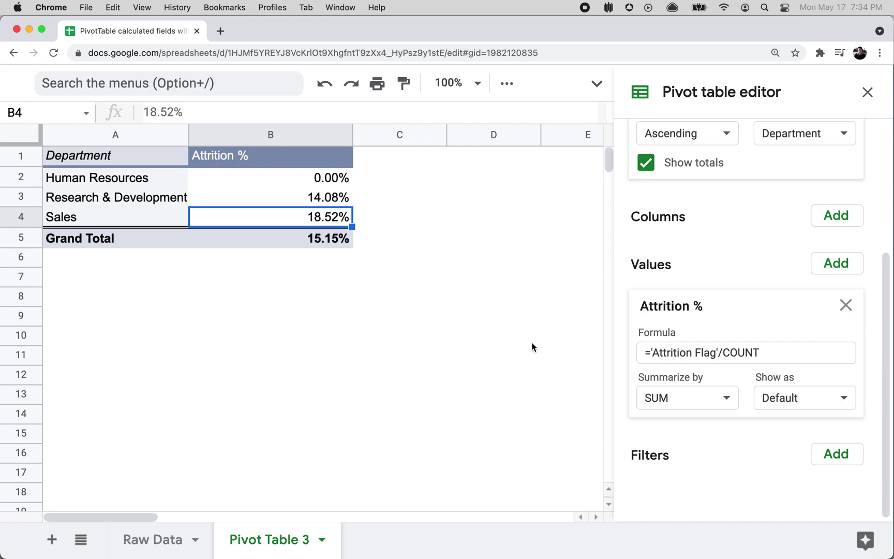
# Check the Raw Data columns, add BusinessTravel as a second row field under Department, and close the pivot table editor
pyautogui.click(170, 543)
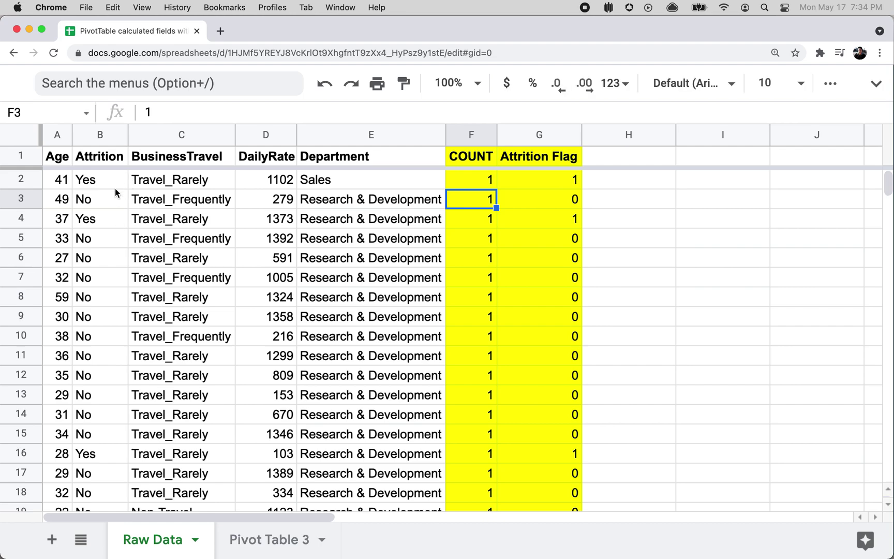
pyautogui.click(290, 541)
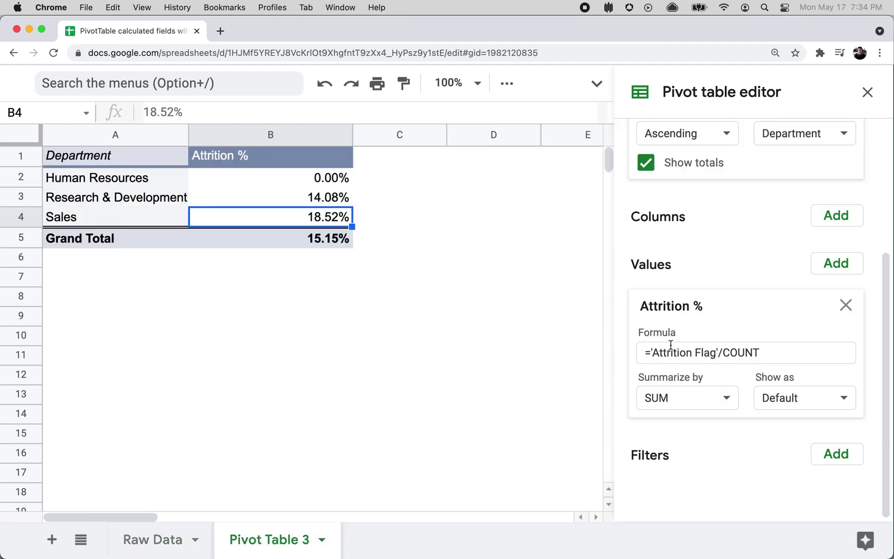
pyautogui.click(847, 217)
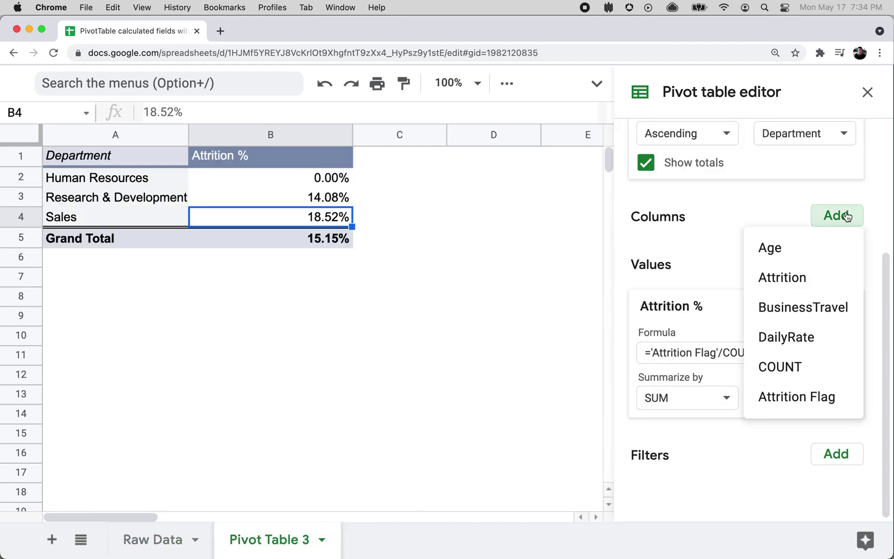
pyautogui.click(806, 225)
pyautogui.scroll(5, 805, 225)
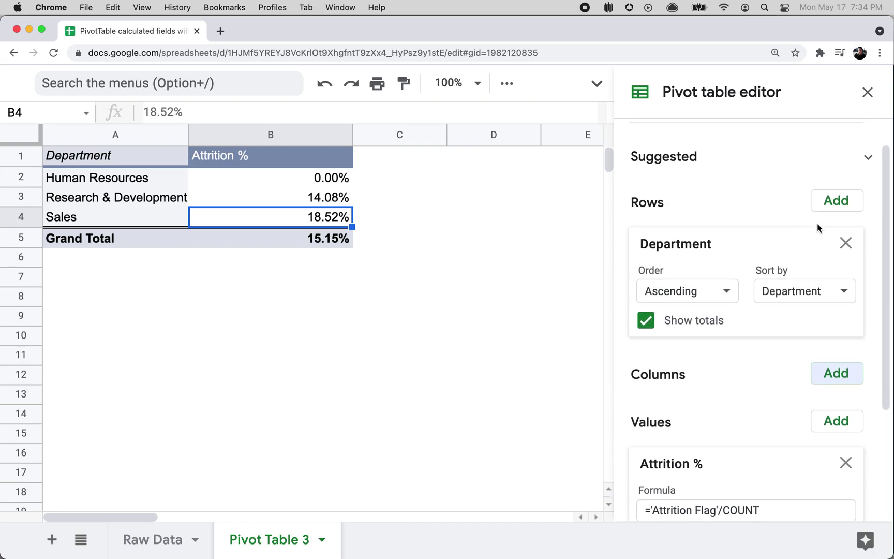
pyautogui.click(830, 207)
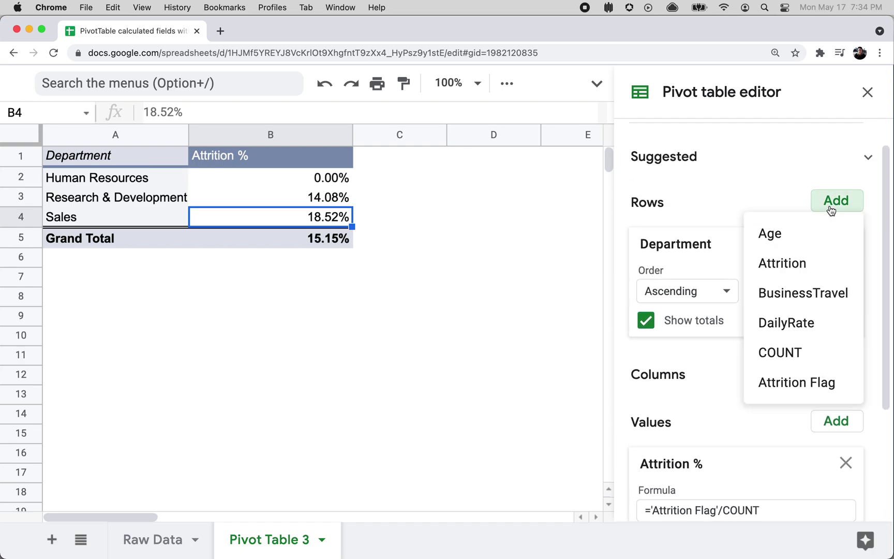
pyautogui.click(829, 291)
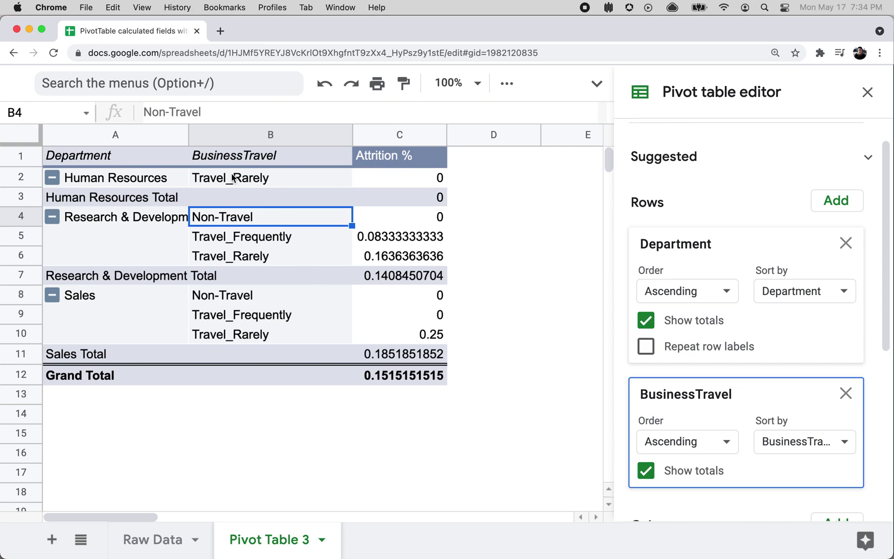
pyautogui.click(867, 92)
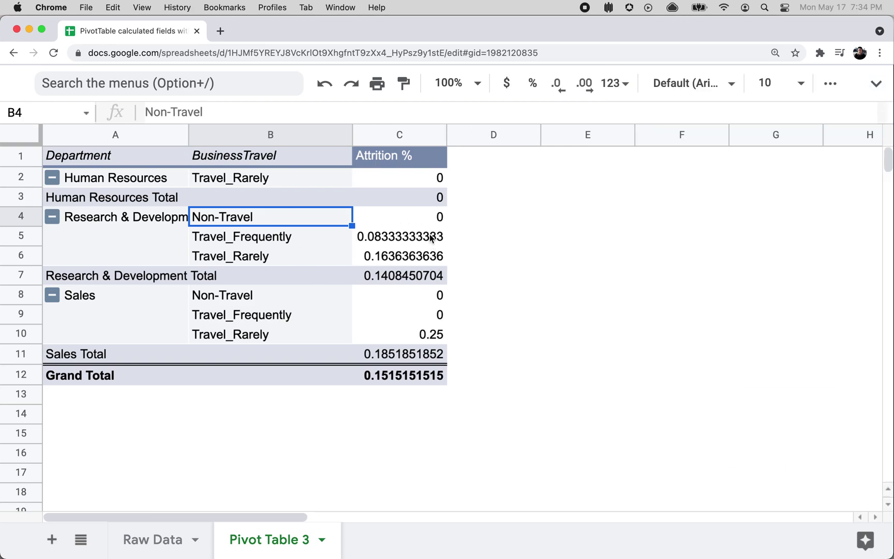
# Format the Attrition % values in C2:C12, including all totals, as Percent and select the Research & Development total
pyautogui.click(424, 376)
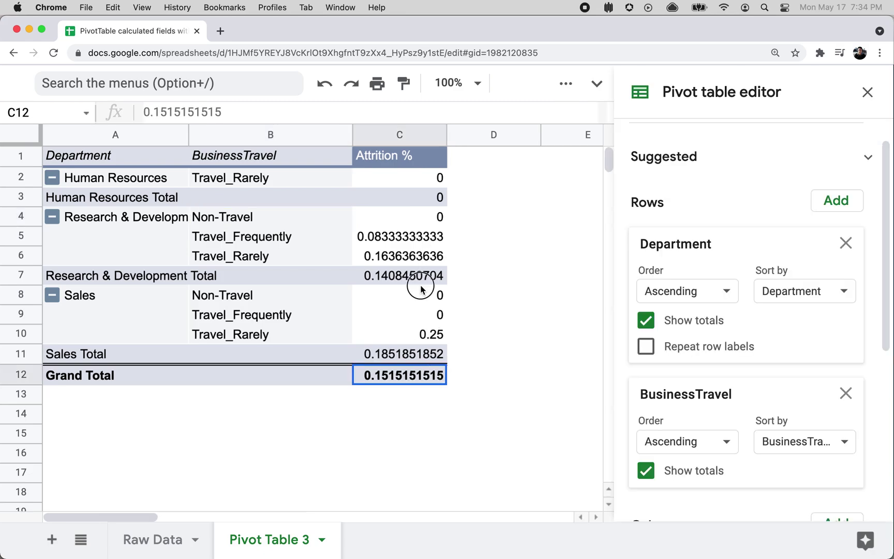
pyautogui.moveTo(421, 288); pyautogui.dragTo(414, 177)
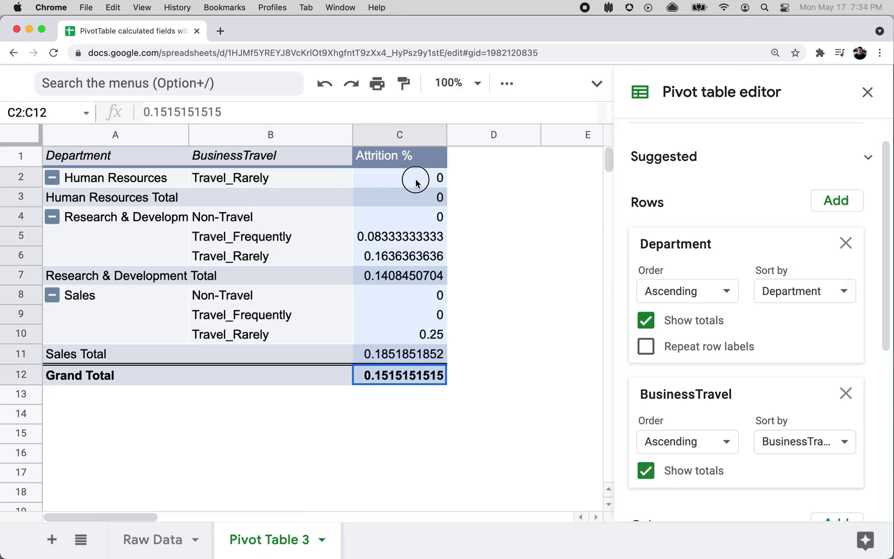
pyautogui.click(596, 85)
pyautogui.click(233, 114)
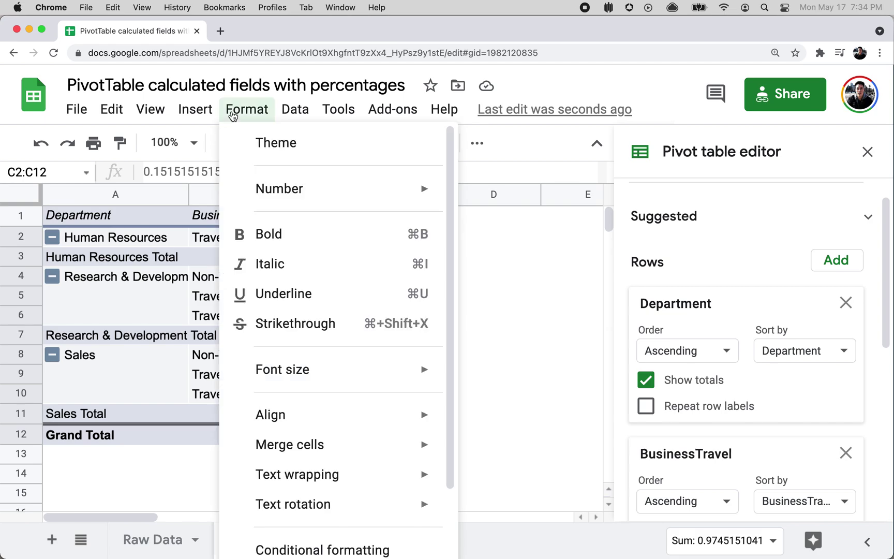
pyautogui.moveTo(272, 188)
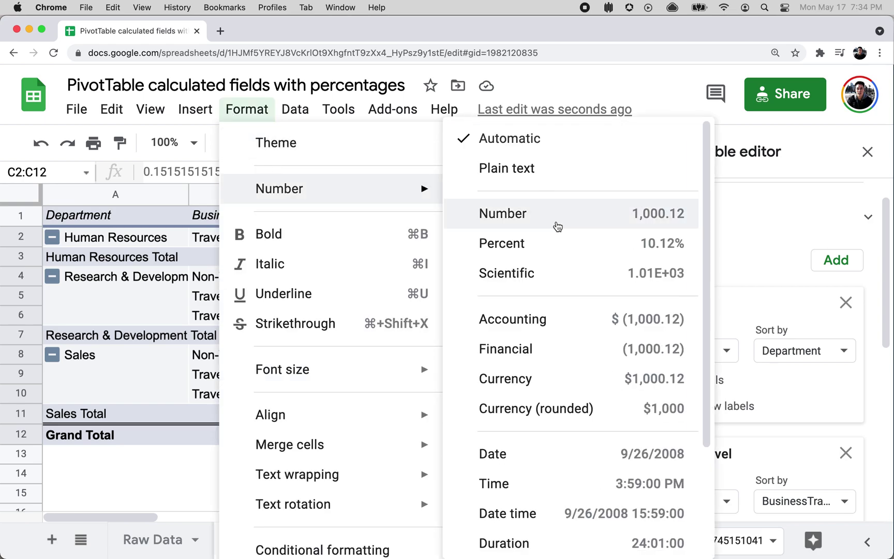
pyautogui.click(557, 241)
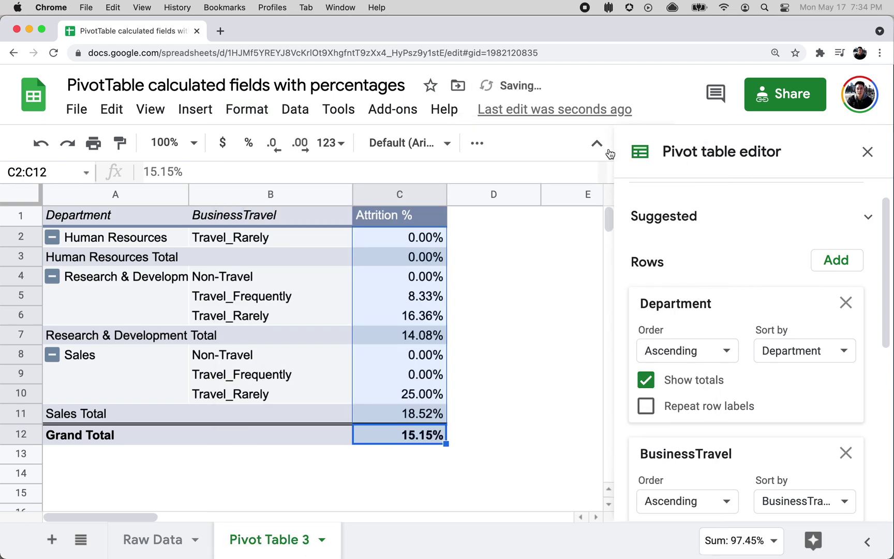
pyautogui.click(596, 145)
pyautogui.click(566, 243)
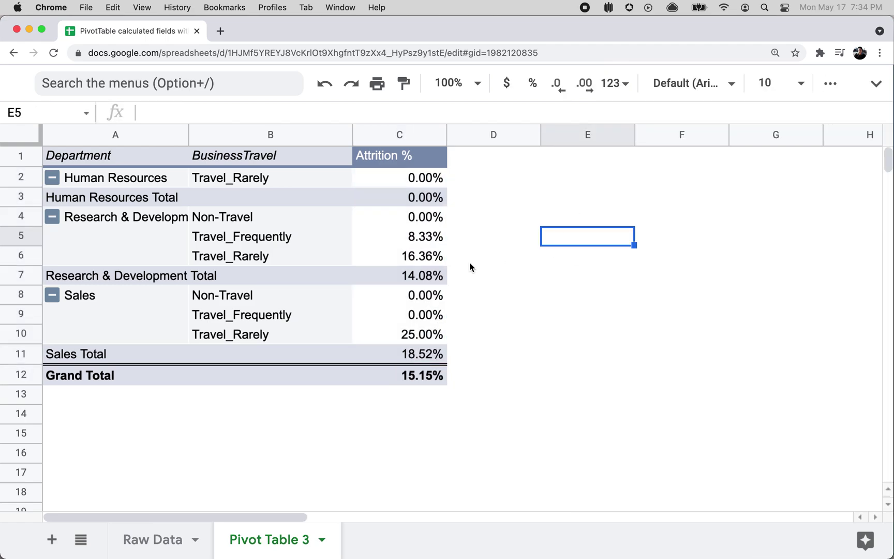
pyautogui.click(386, 276)
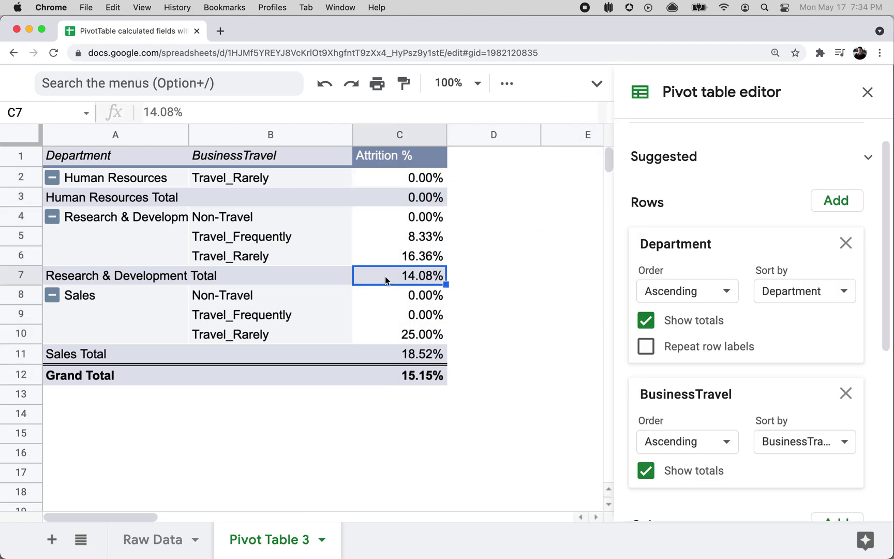